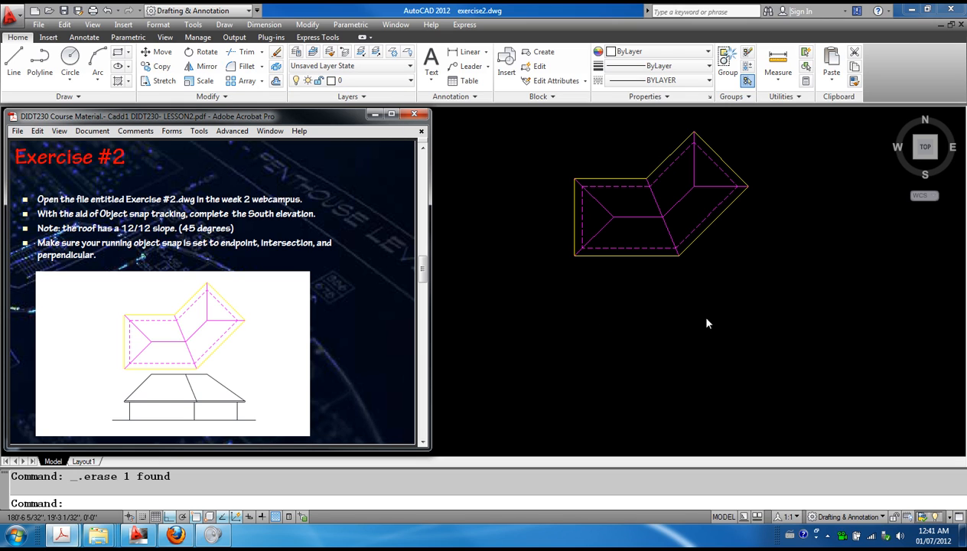
# Step: Draw a long horizontal ground line below the roof plan, extending past both sides of the building
pyautogui.click(343, 12)
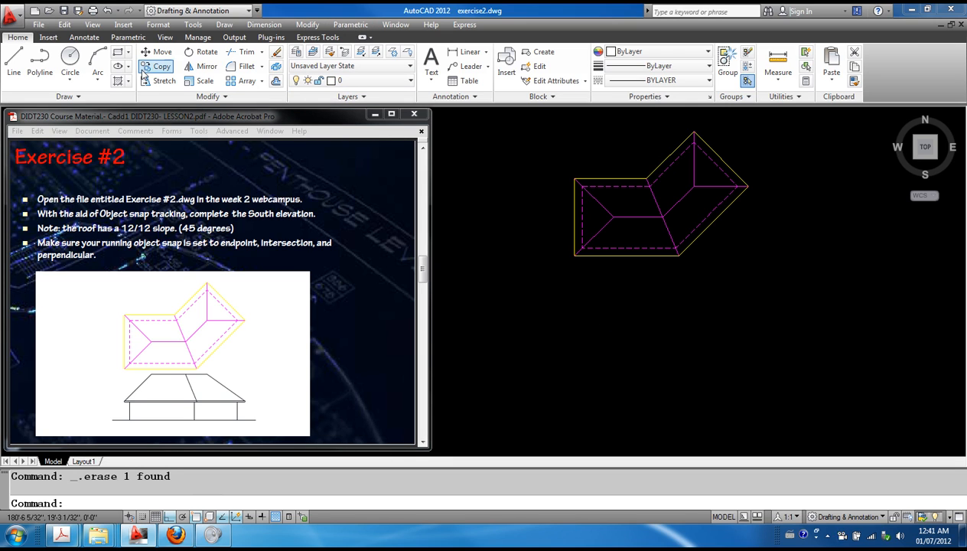
pyautogui.click(14, 67)
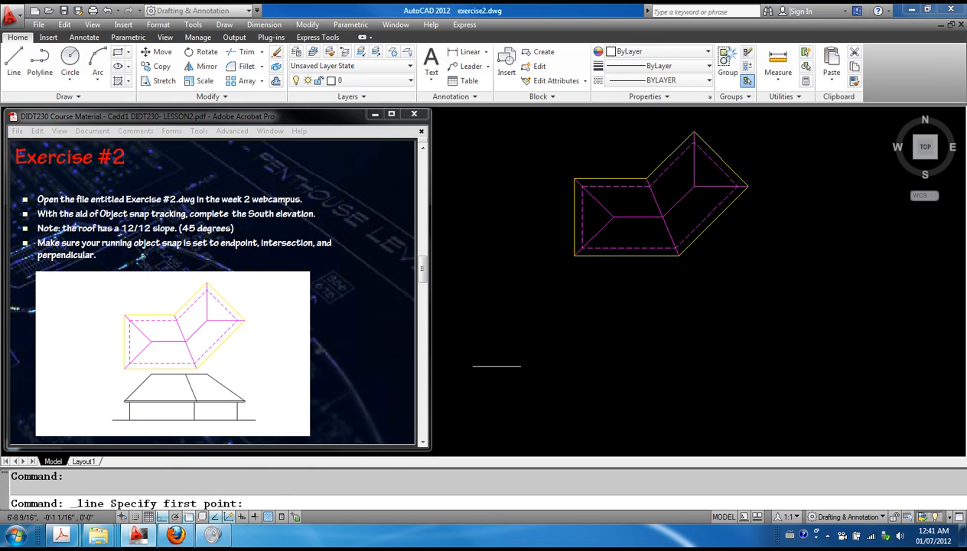
pyautogui.click(495, 375)
pyautogui.click(821, 366)
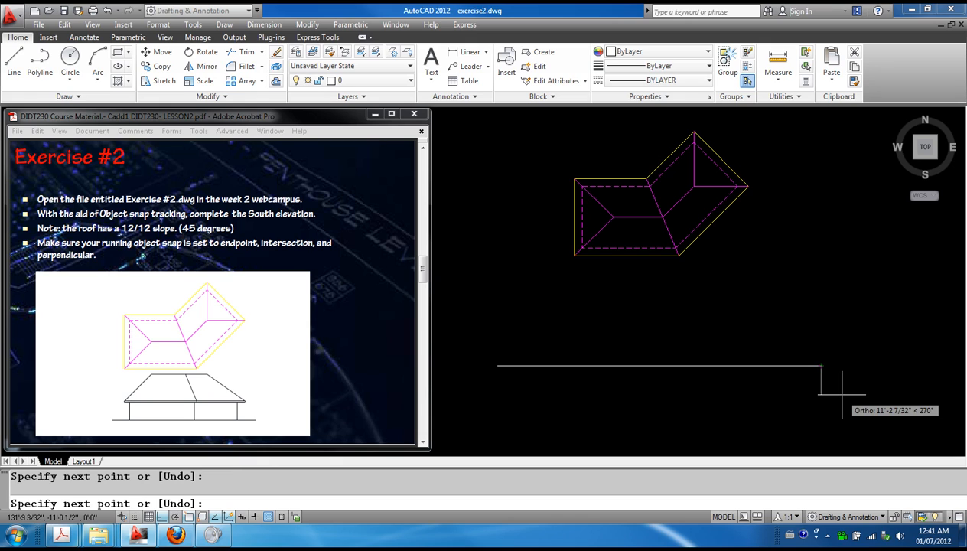
pyautogui.press('Escape')
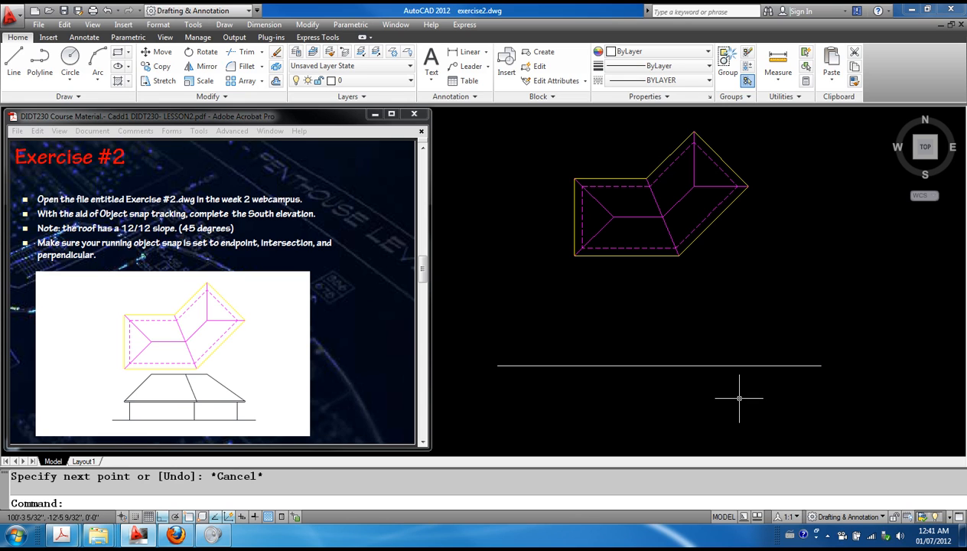
# Step: Check the running object snap modes and set the polar tracking increment angle to 45 degrees
pyautogui.rightClick(189, 518)
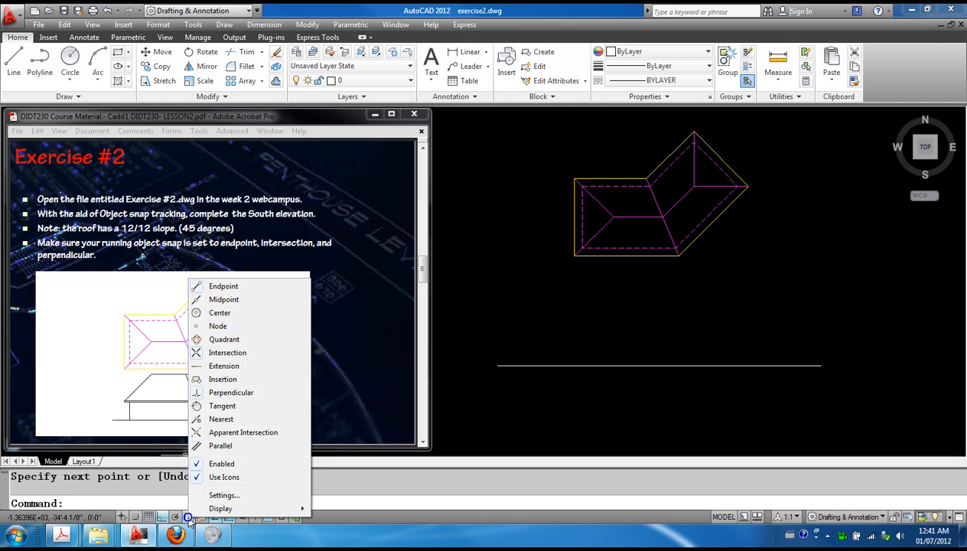
pyautogui.click(217, 496)
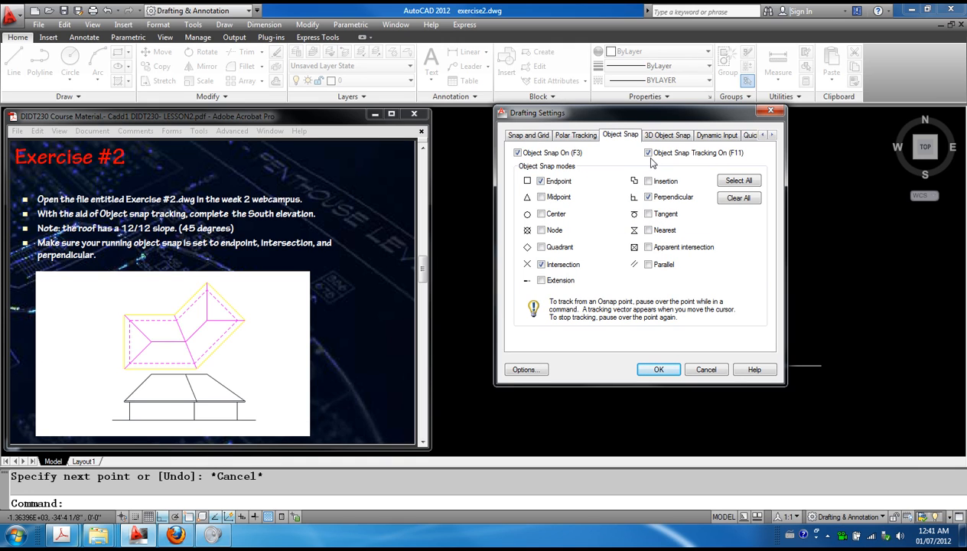
pyautogui.click(579, 135)
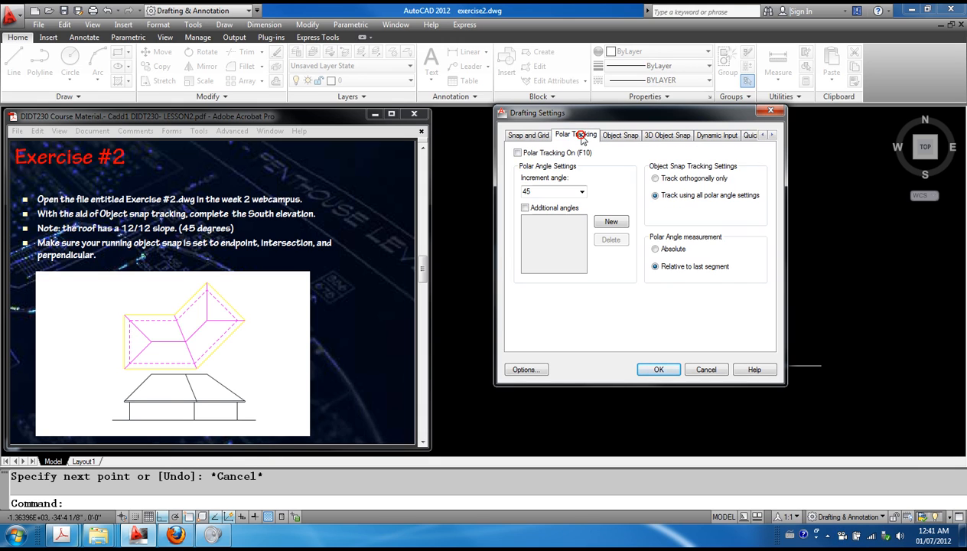
pyautogui.click(582, 193)
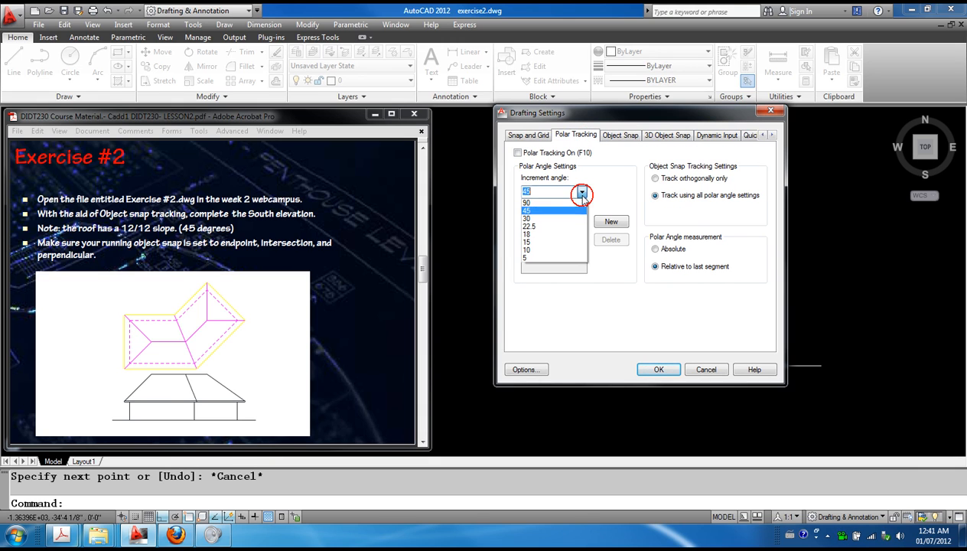
pyautogui.click(540, 210)
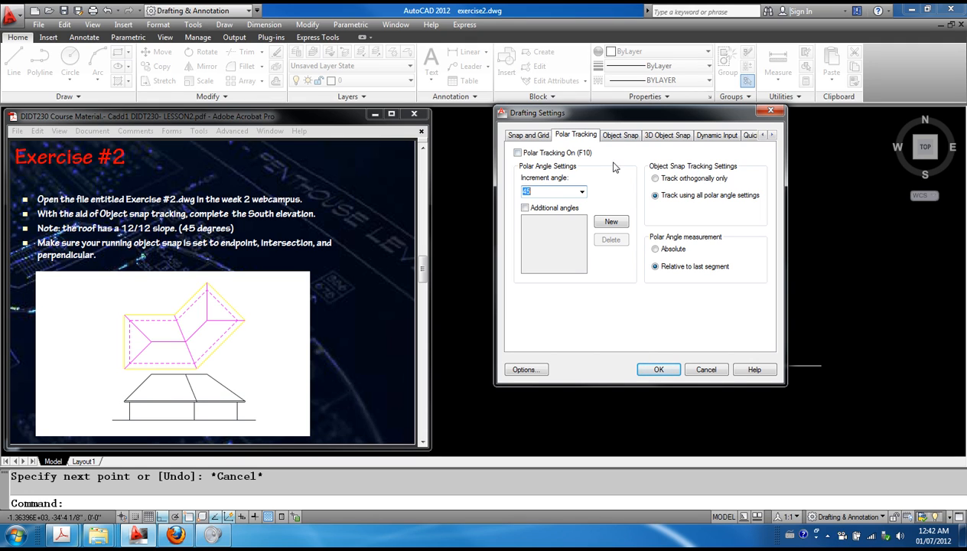
pyautogui.click(658, 371)
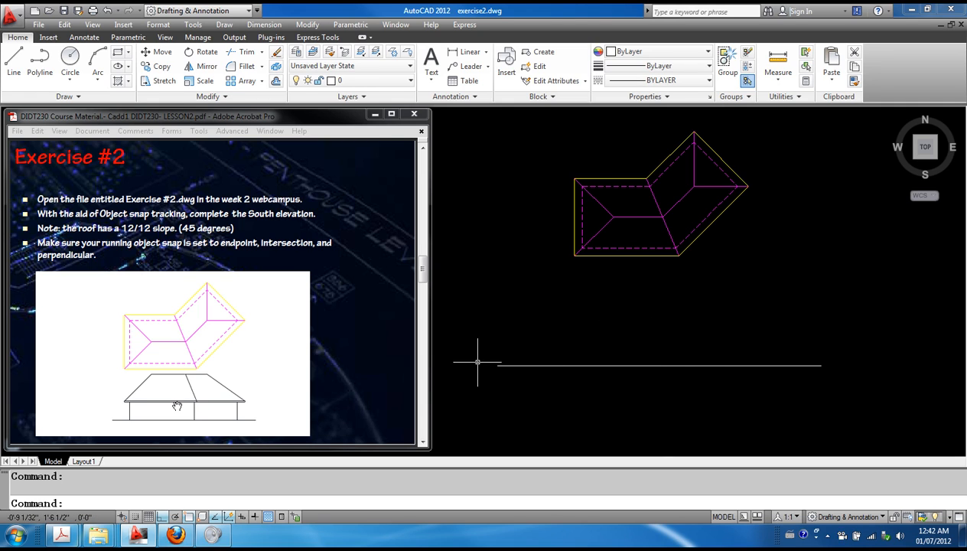
# Step: Show the exercise PDF at actual size and bring its roof plan and south elevation into view
pyautogui.click(59, 131)
pyautogui.moveTo(132, 164)
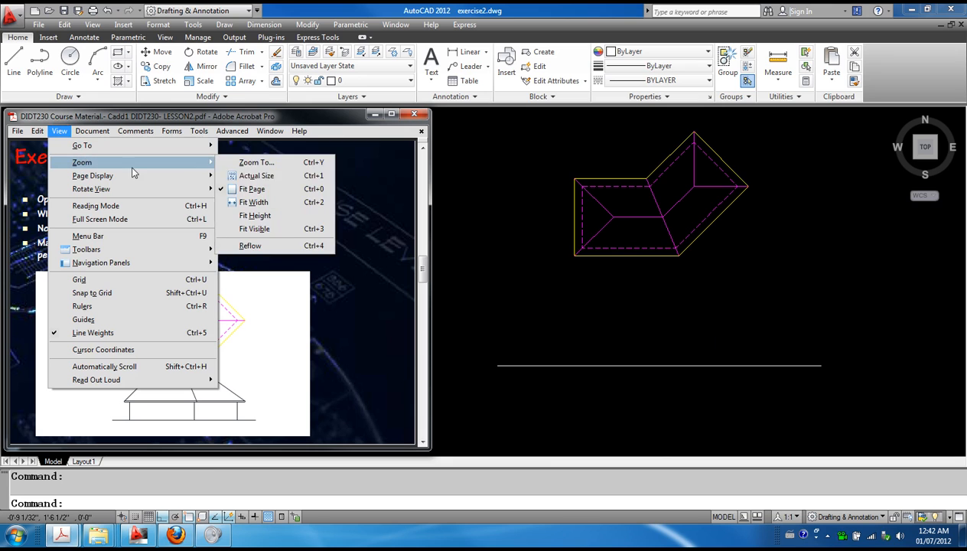
pyautogui.click(306, 176)
pyautogui.moveTo(280, 366); pyautogui.dragTo(196, 135)
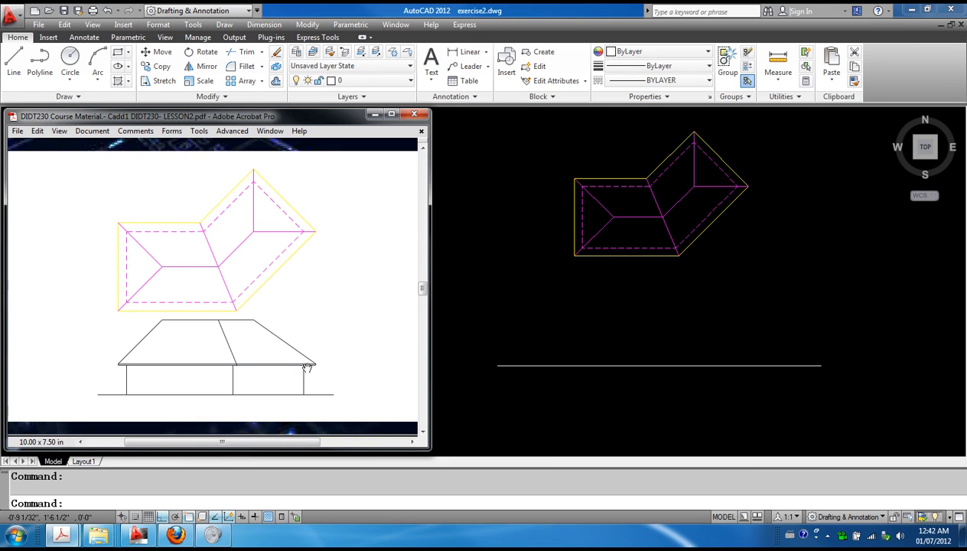
# Step: Back in AutoCAD, offset the ground line 10' upward to create the lower eave line
pyautogui.click(504, 12)
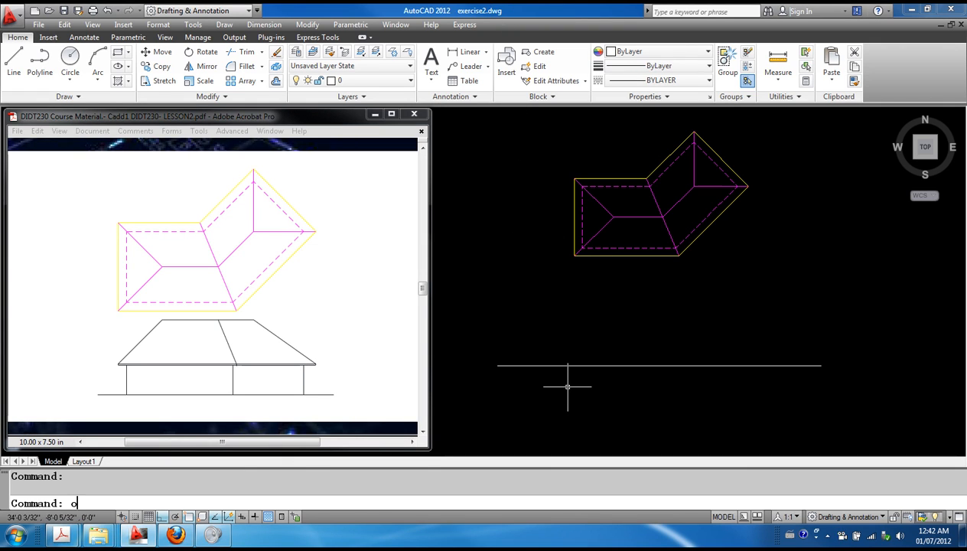
pyautogui.press('Return')
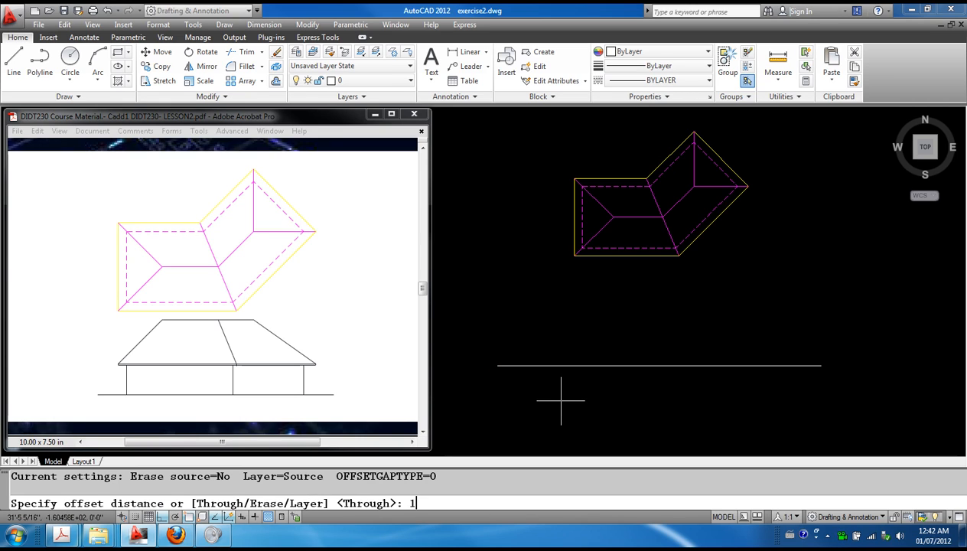
pyautogui.write("10'")
pyautogui.press('Return')
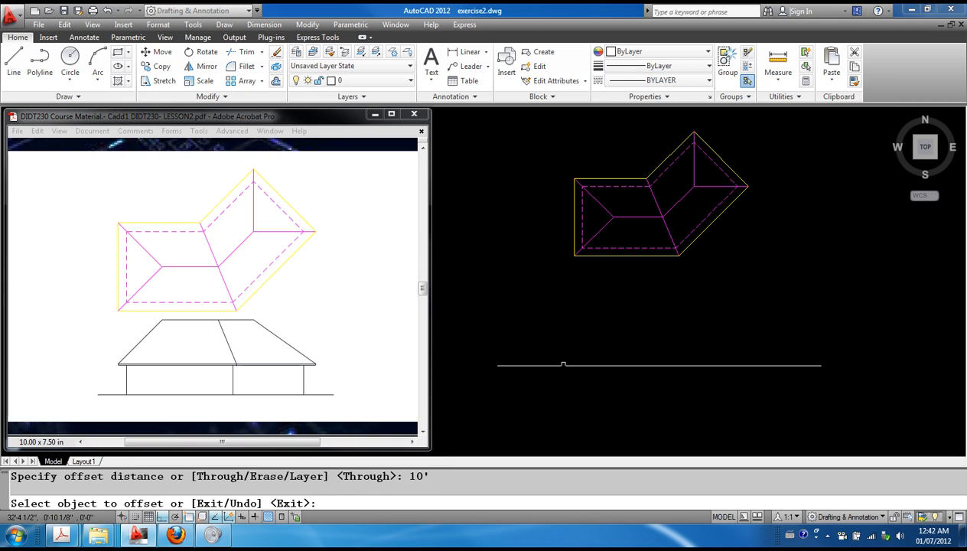
pyautogui.click(563, 366)
pyautogui.click(562, 320)
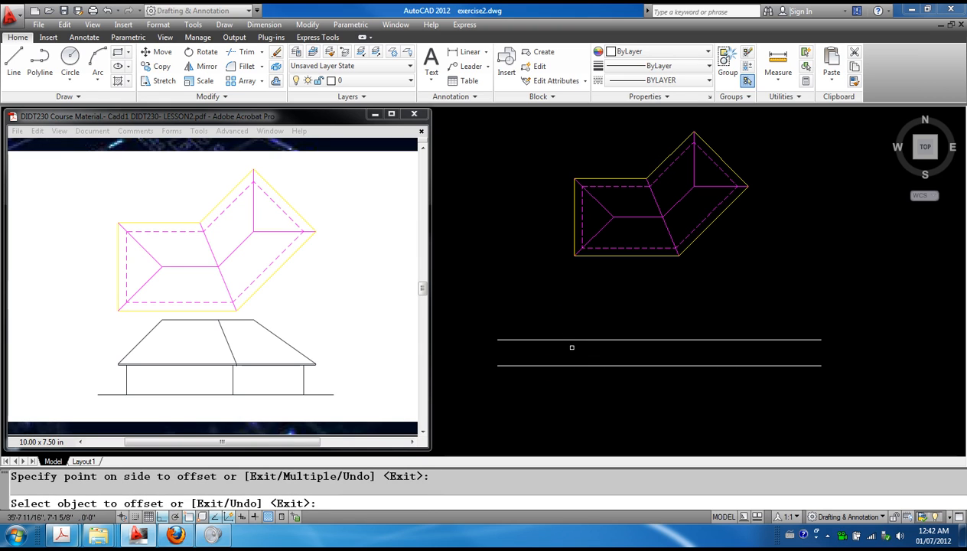
pyautogui.rightClick(573, 350)
pyautogui.click(592, 363)
pyautogui.click(595, 364)
pyautogui.click(581, 405)
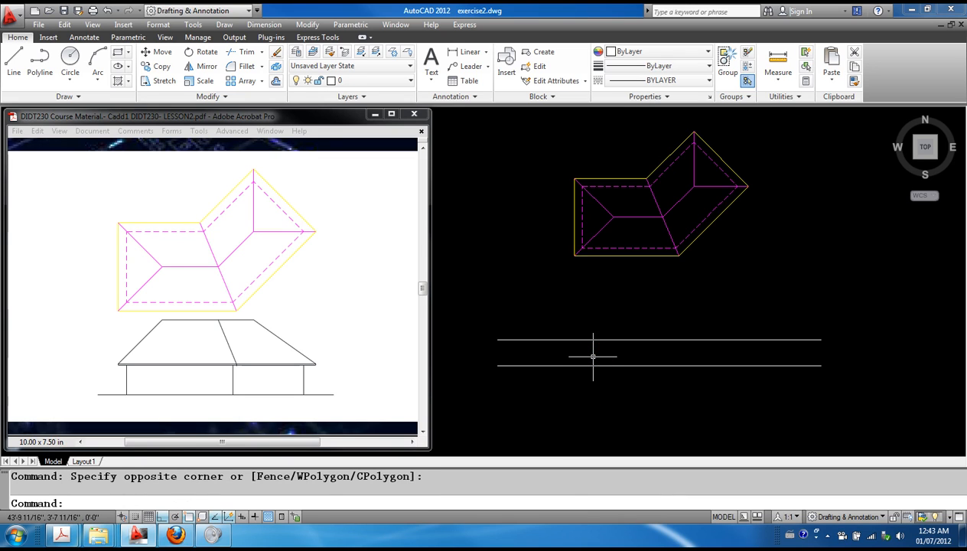
# Step: Offset the lower eave line 1' upward to create the upper fascia line
pyautogui.press('Return')
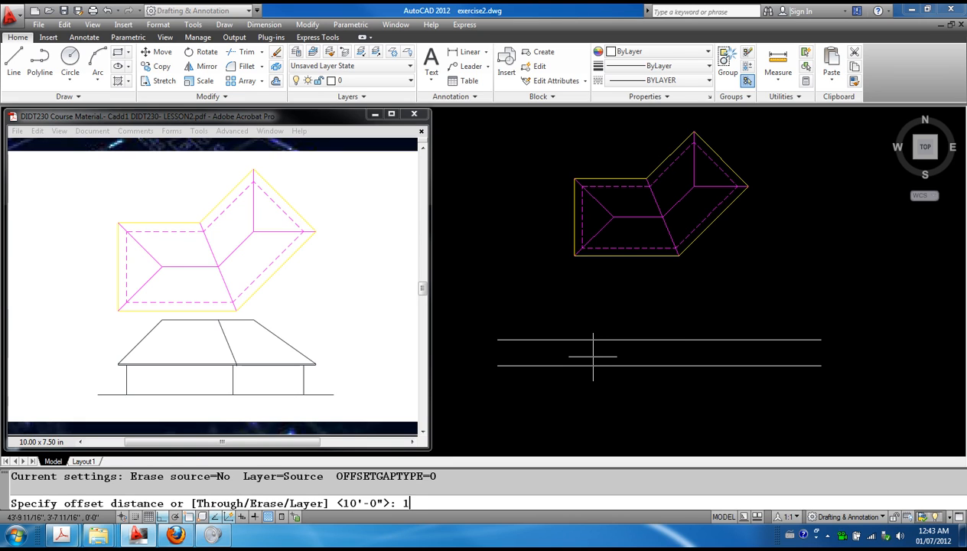
pyautogui.write("1'")
pyautogui.press('Return')
pyautogui.click(591, 339)
pyautogui.click(590, 330)
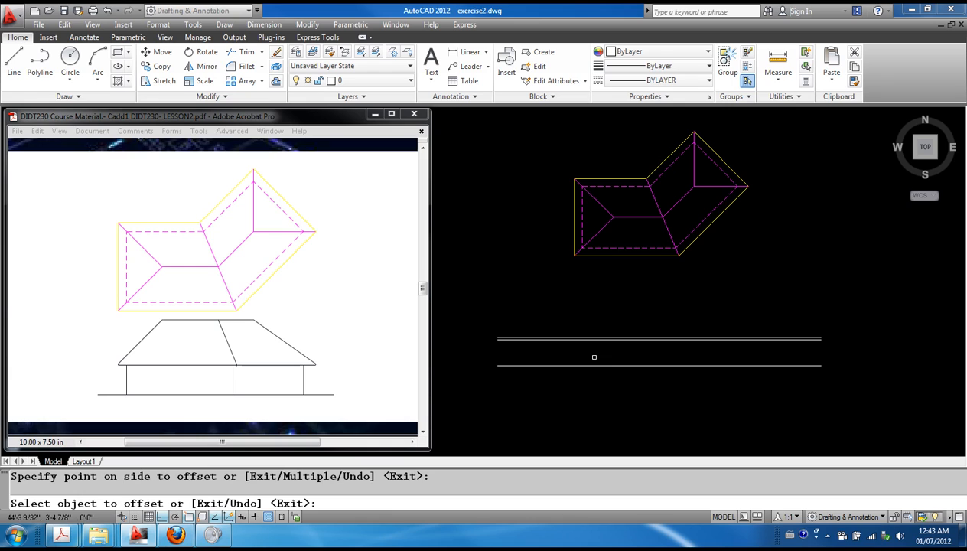
pyautogui.press('Escape')
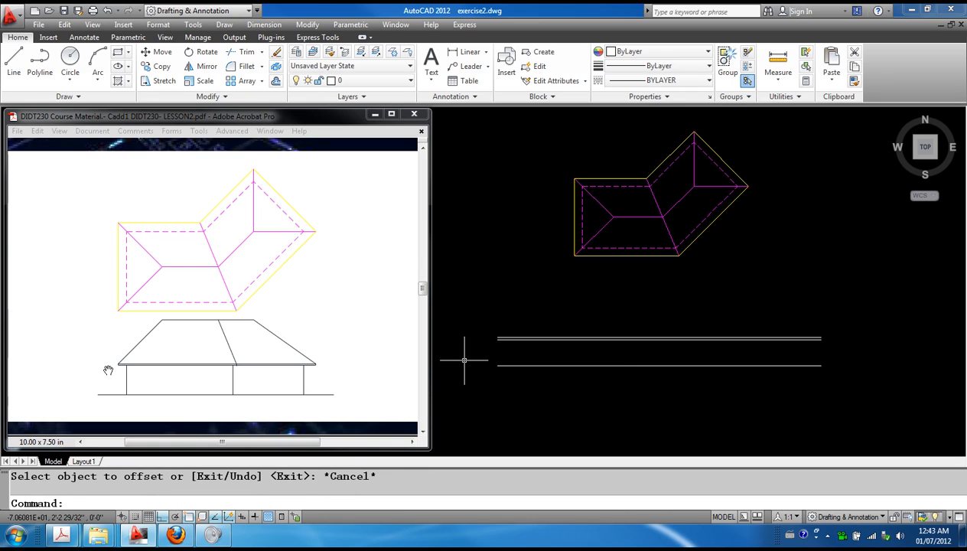
pyautogui.press('Escape')
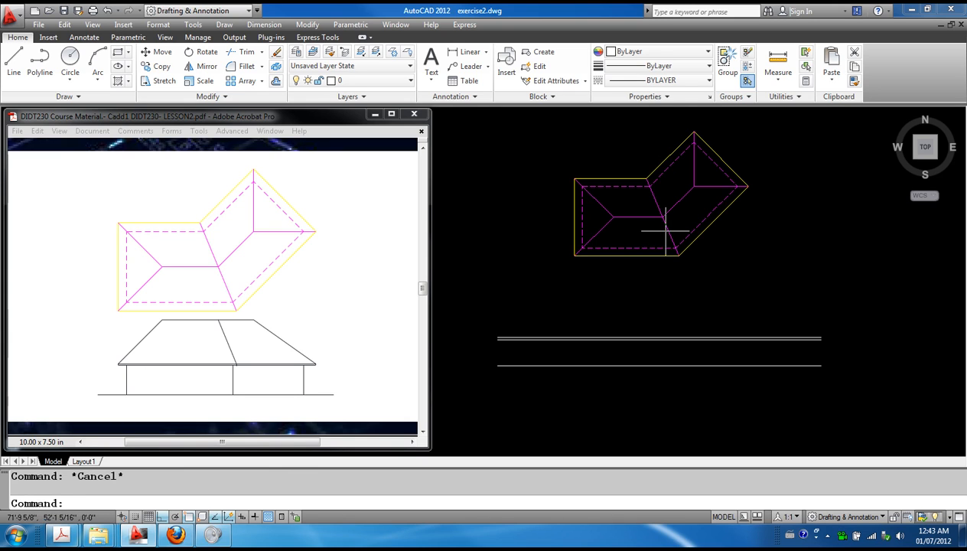
# Step: Draw a vertical line from the lower-left corner of the dashed wall outline down to the ground line
pyautogui.scroll(2, 668, 226)
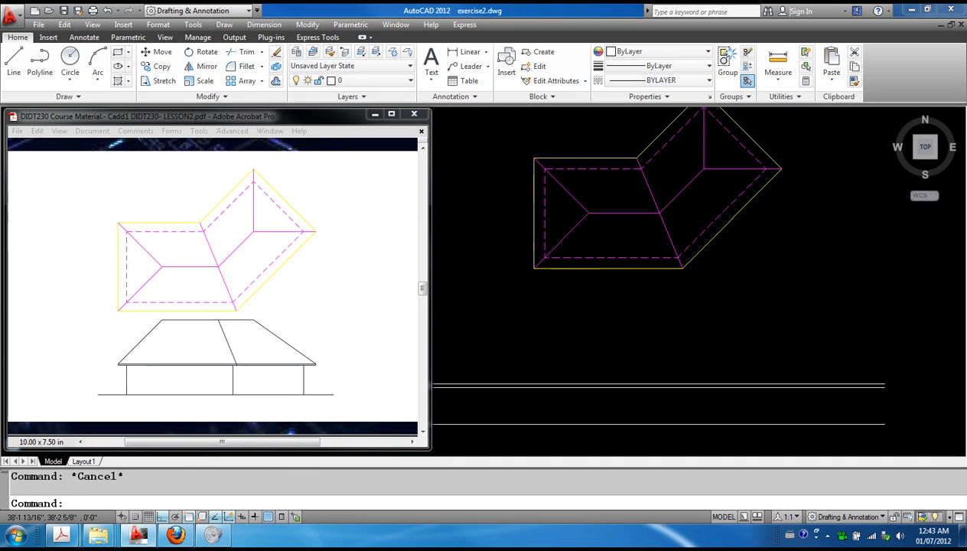
pyautogui.write('l')
pyautogui.press('Return')
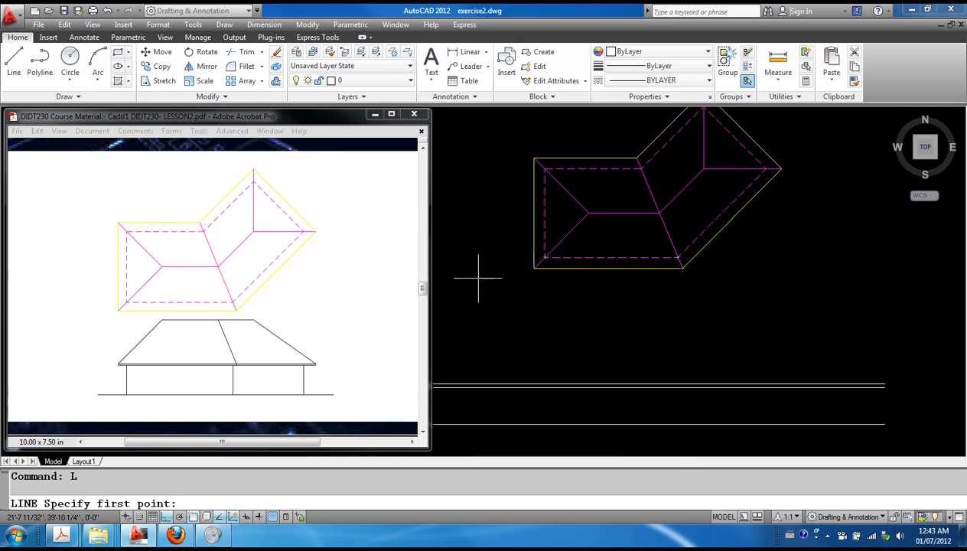
pyautogui.click(544, 258)
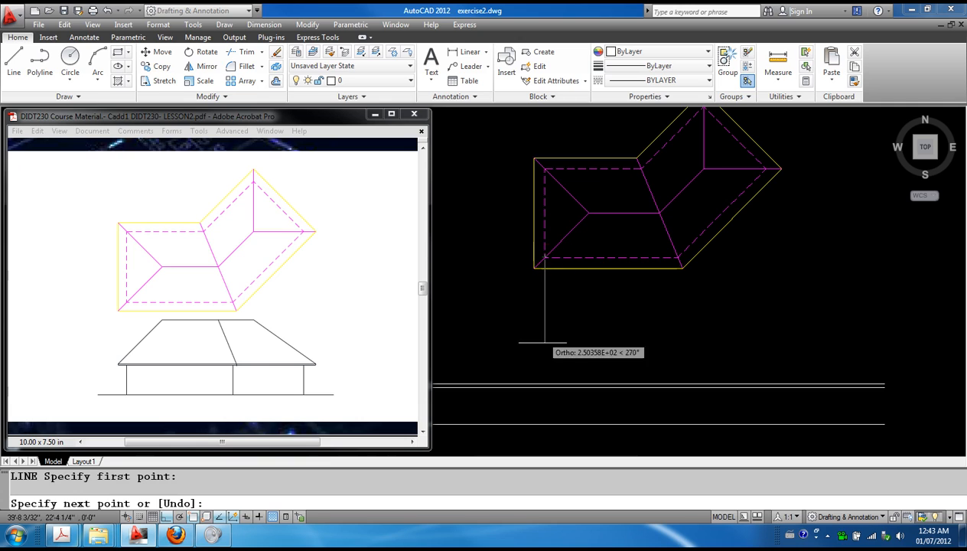
pyautogui.click(544, 424)
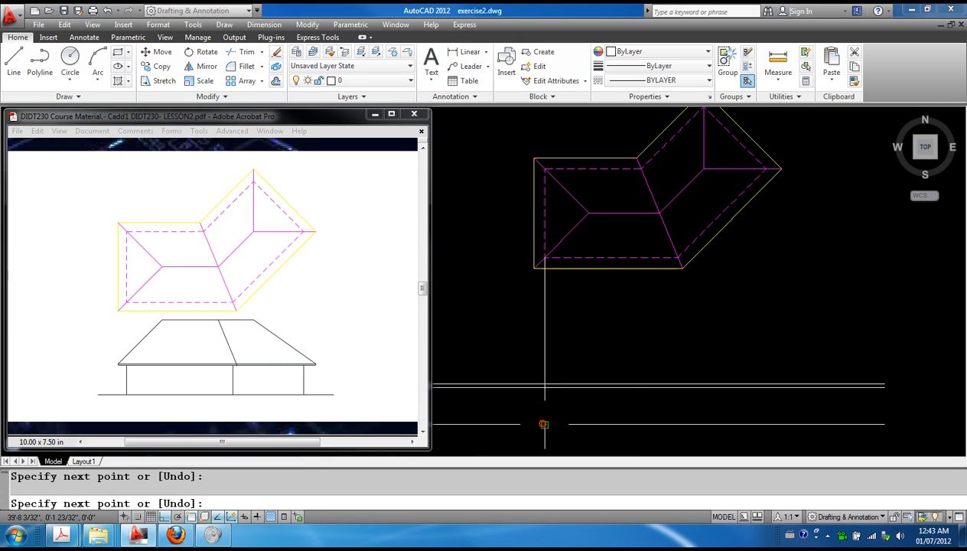
pyautogui.press('Escape')
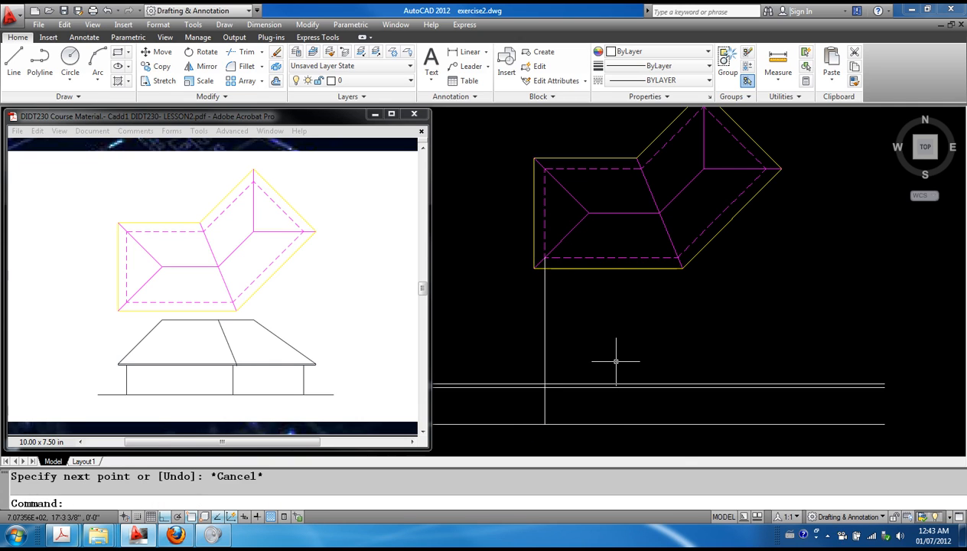
# Step: Trim the vertical projection line above the lower eave line, and delete its remaining segment
pyautogui.write('tr')
pyautogui.press('Return')
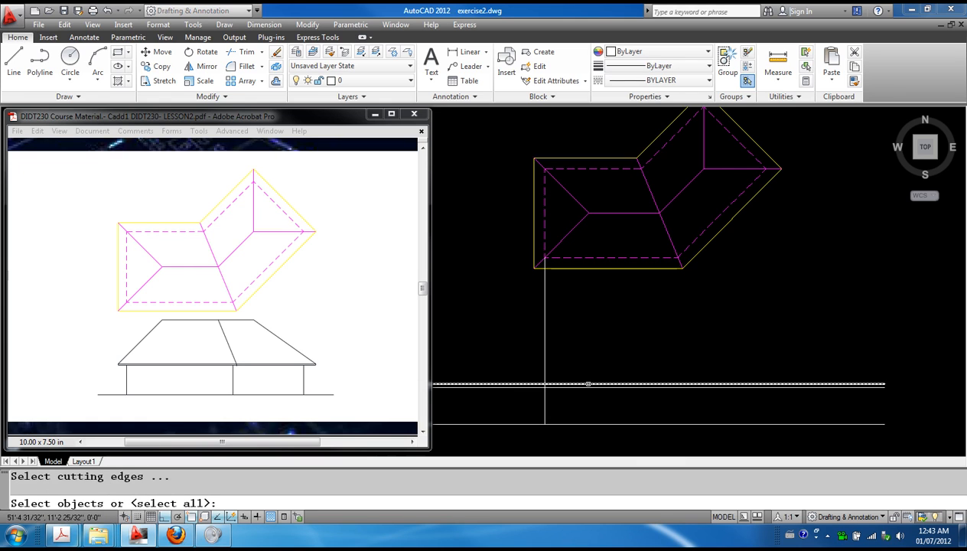
pyautogui.click(586, 384)
pyautogui.rightClick(570, 361)
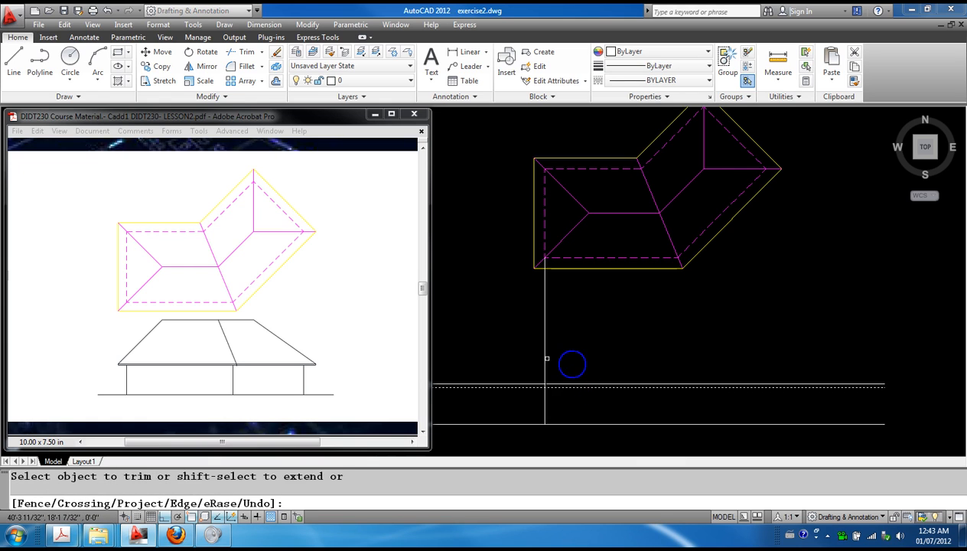
pyautogui.click(545, 355)
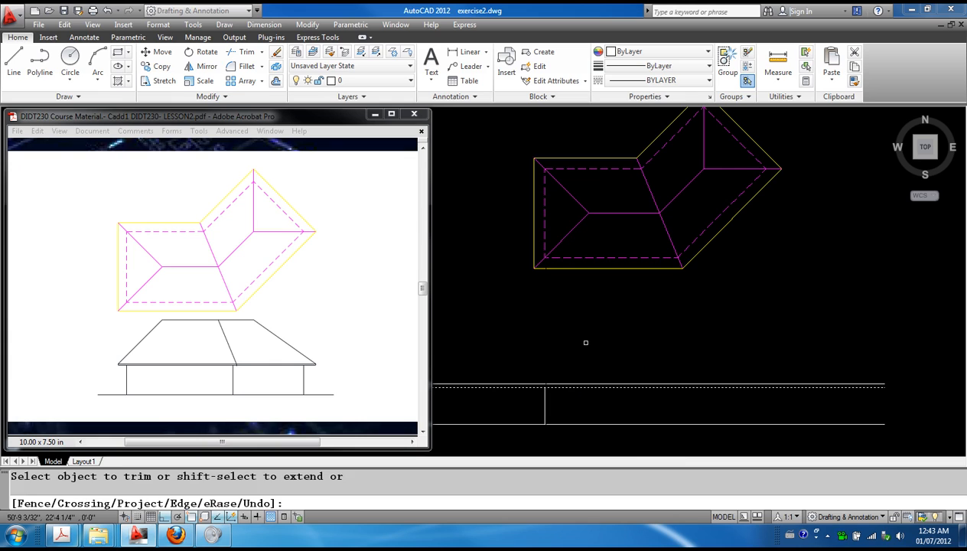
pyautogui.press('Escape')
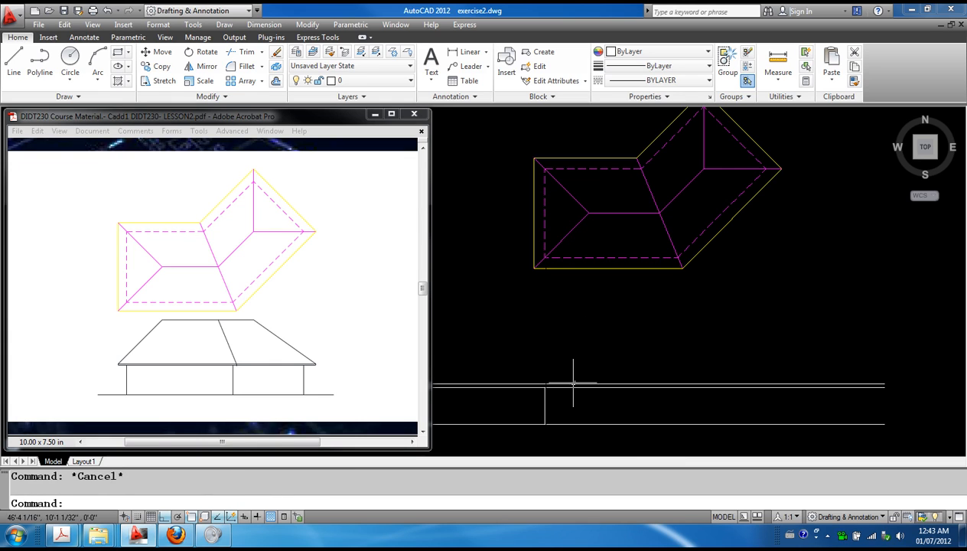
pyautogui.click(545, 399)
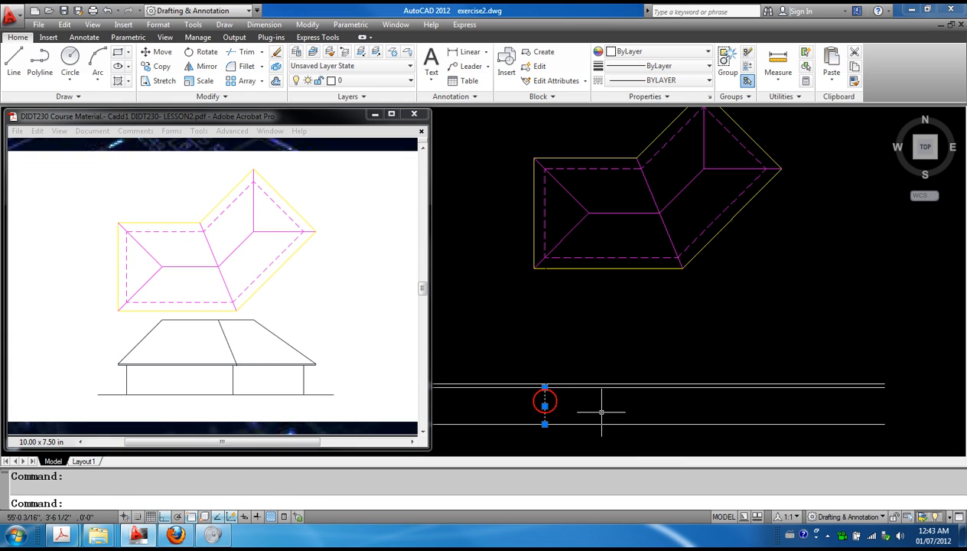
pyautogui.press('Delete')
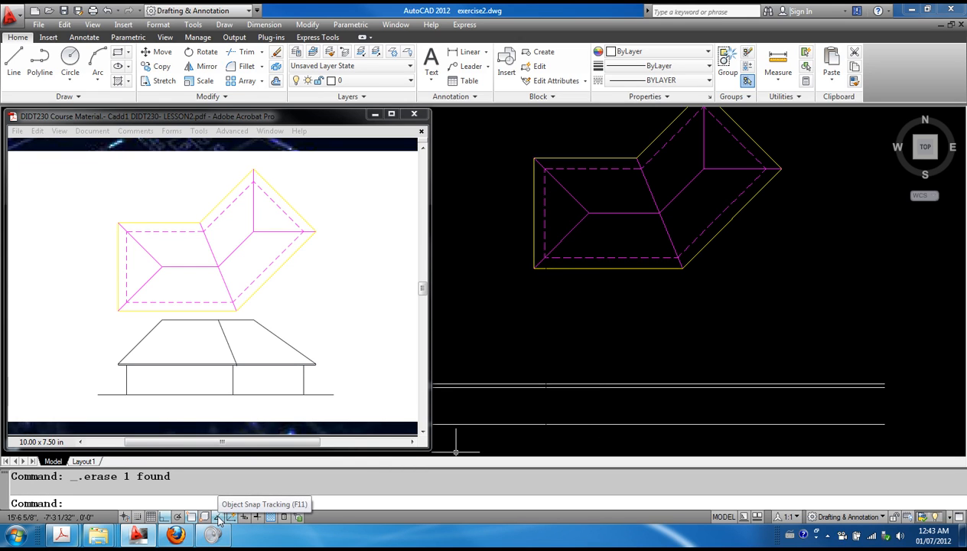
# Step: Draw the left wall line from the lower eave line to the ground line, tracked from the dashed wall outline's lower-left corner
pyautogui.click(12, 66)
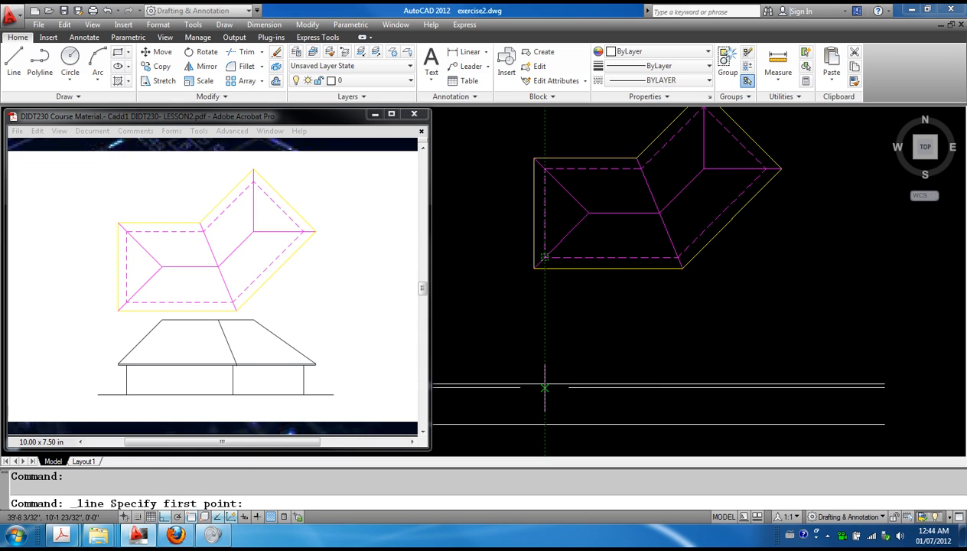
pyautogui.click(545, 387)
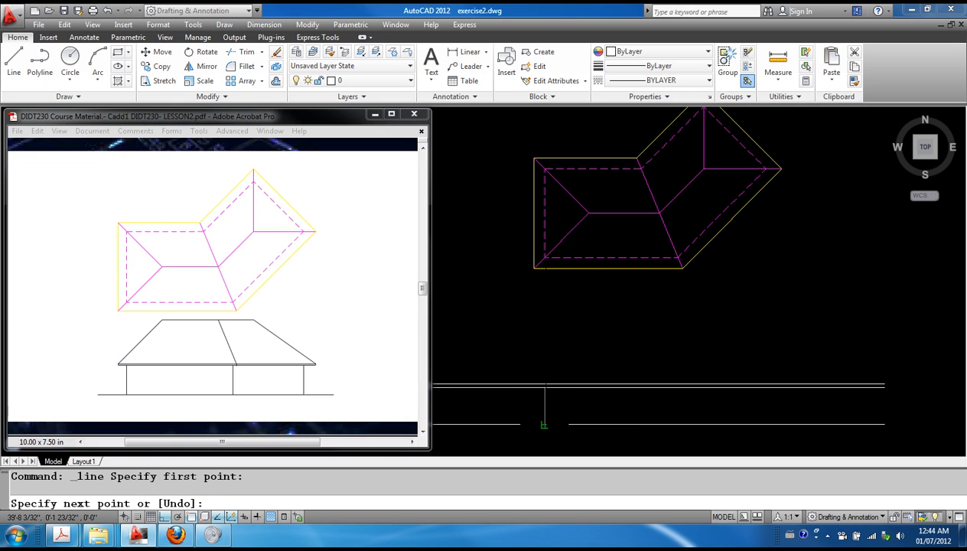
pyautogui.click(544, 426)
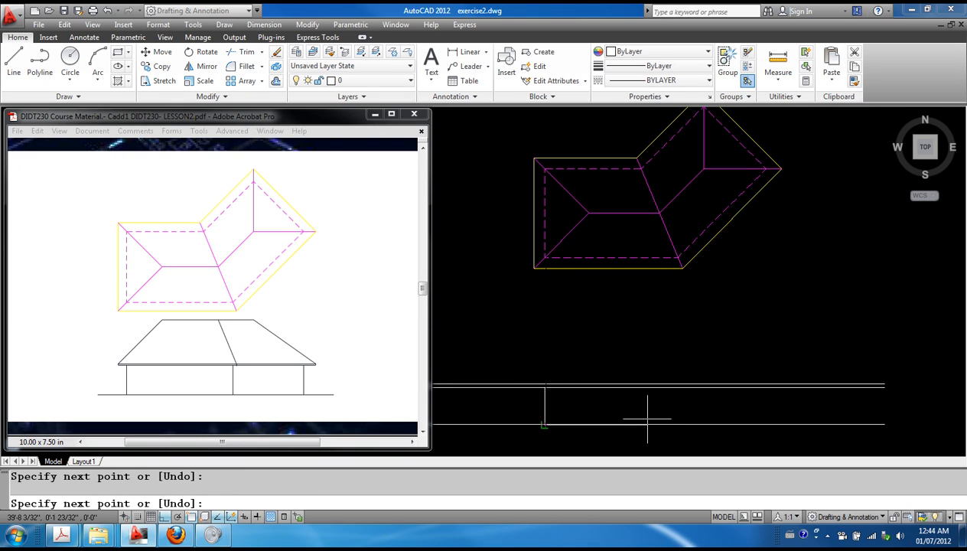
# Step: Draw the middle wall line from the lower eave line to the ground line, tracked from the dashed wall outline's lower-right corner
pyautogui.press('Return')
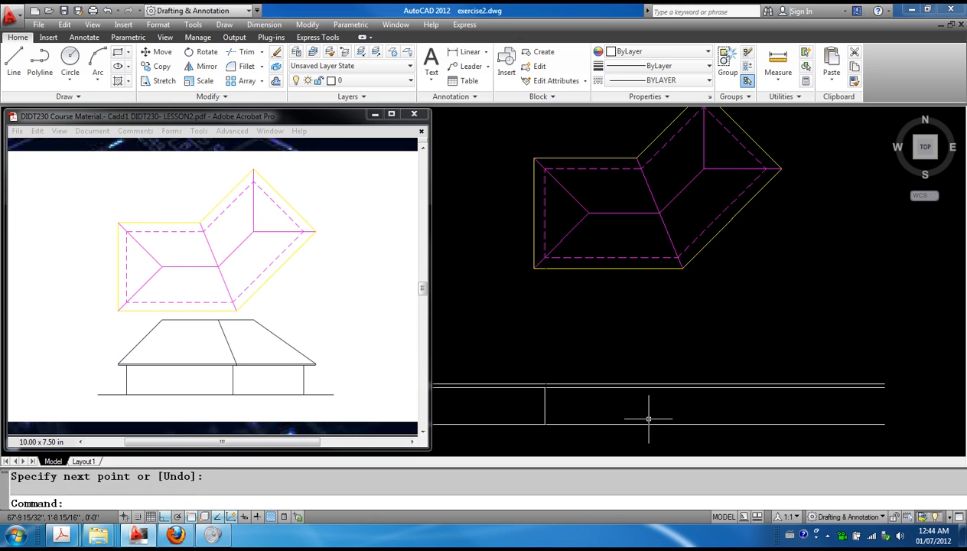
pyautogui.click(15, 61)
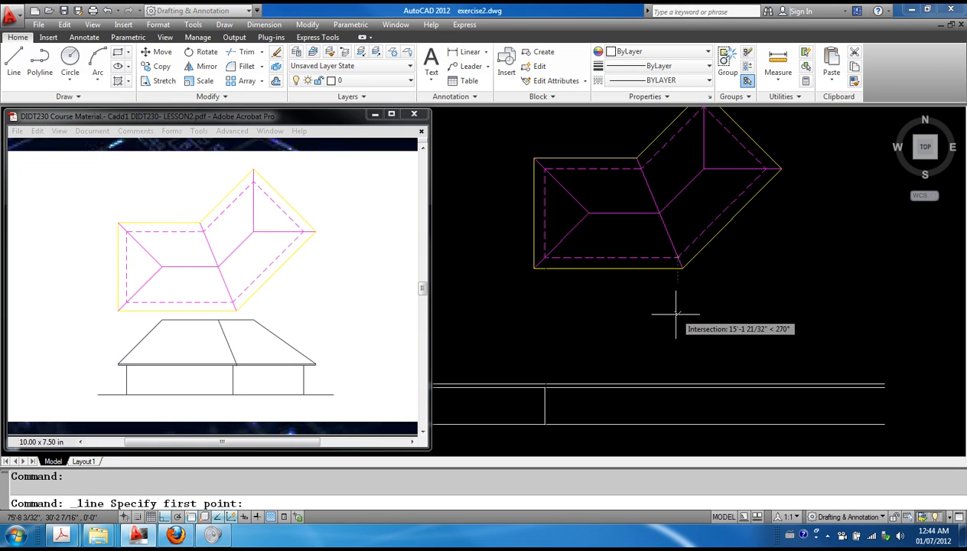
pyautogui.click(678, 386)
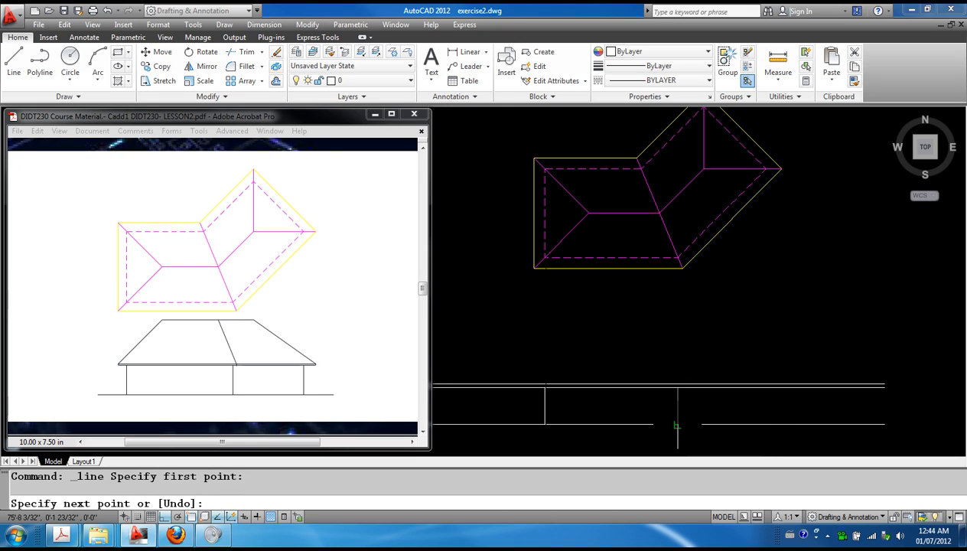
pyautogui.click(678, 424)
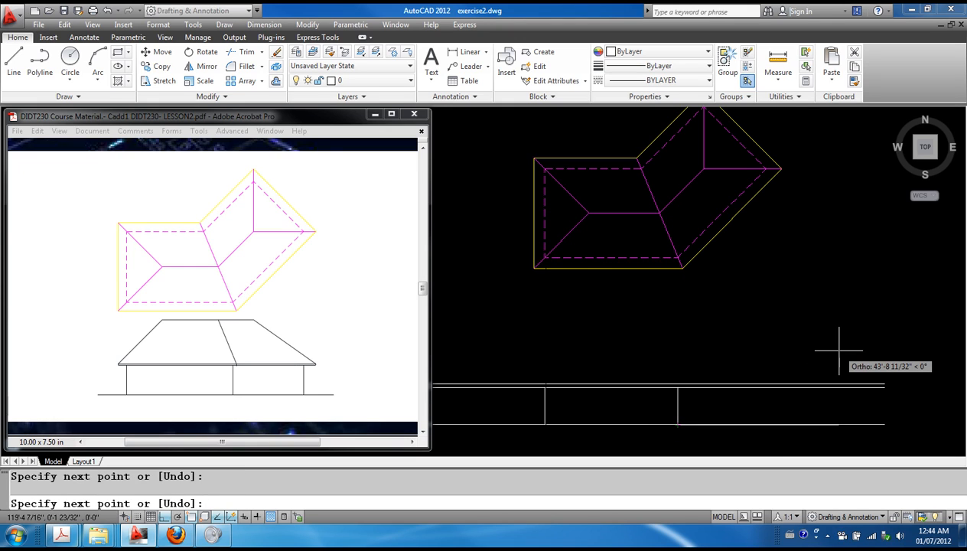
pyautogui.press('Escape')
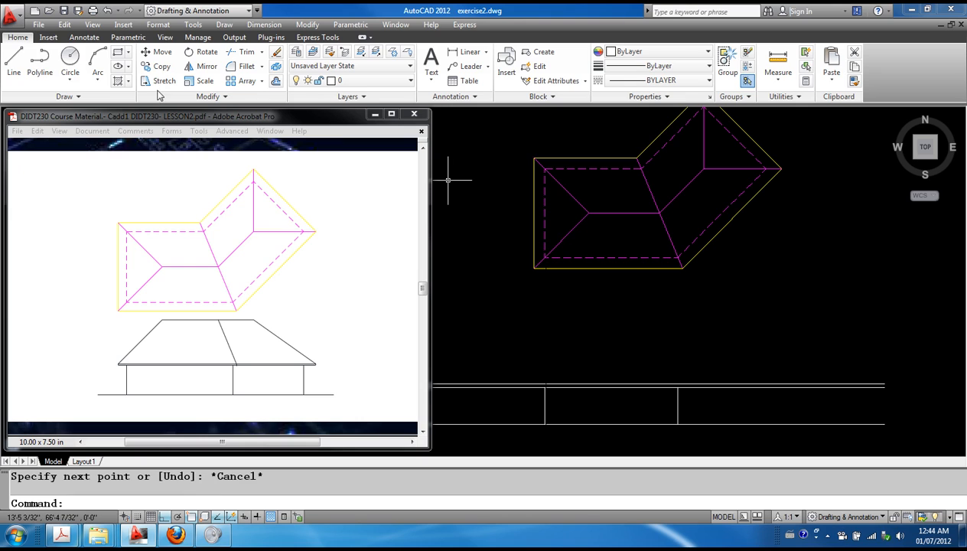
# Step: Draw the right wall line from the lower eave line to the ground line, tracked from the dashed wall outline's far-right corner
pyautogui.click(13, 64)
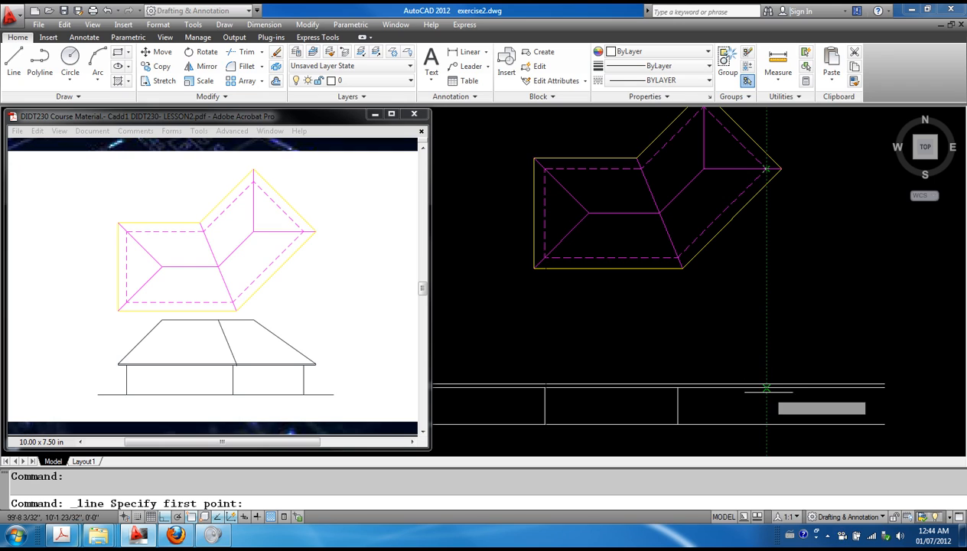
pyautogui.click(766, 388)
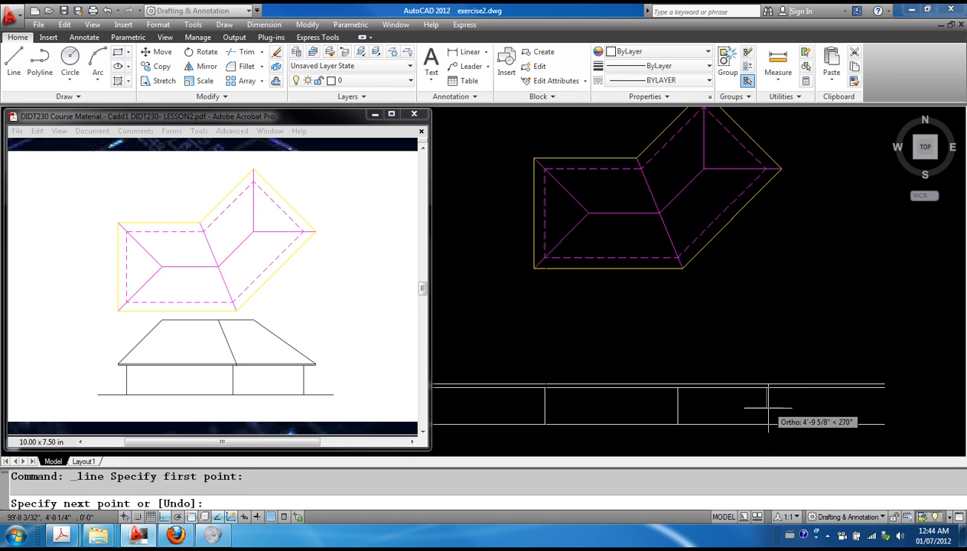
pyautogui.click(766, 423)
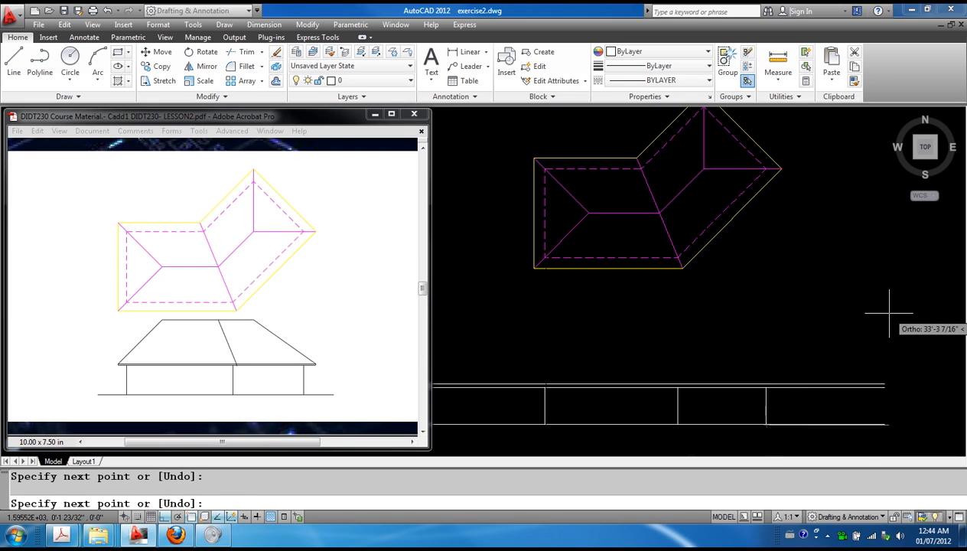
pyautogui.press('Return')
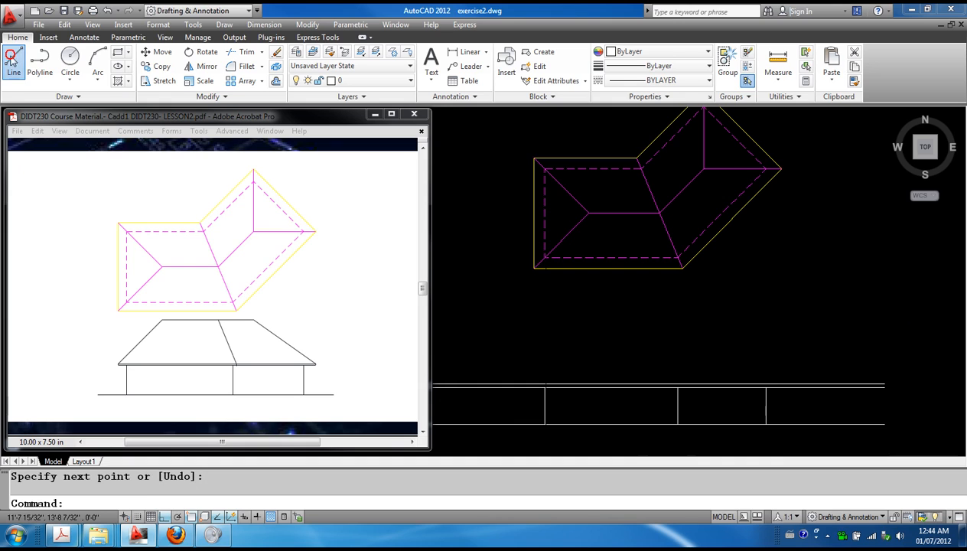
# Step: Draw the fascia's left end line between the two eave lines, tracked from the roof outline's lower-left corner
pyautogui.click(14, 60)
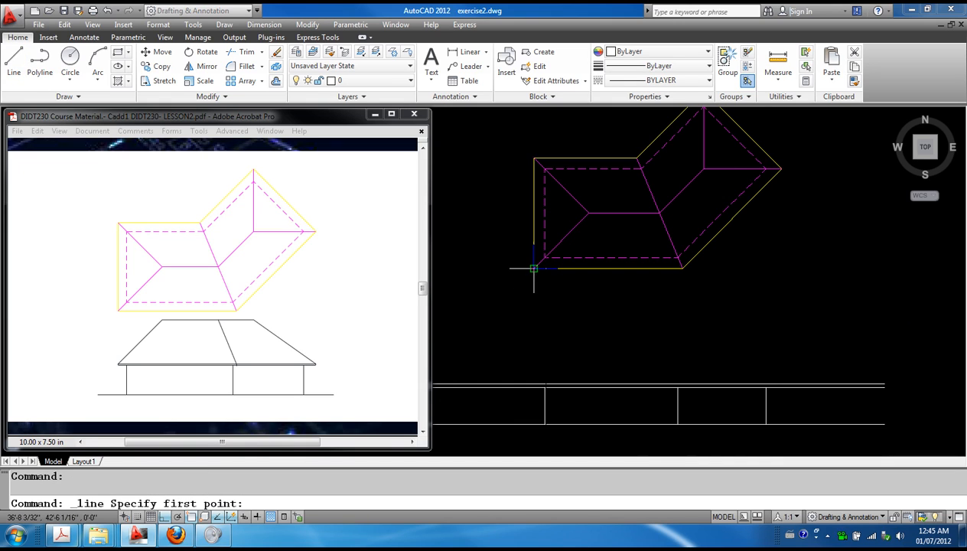
pyautogui.click(534, 384)
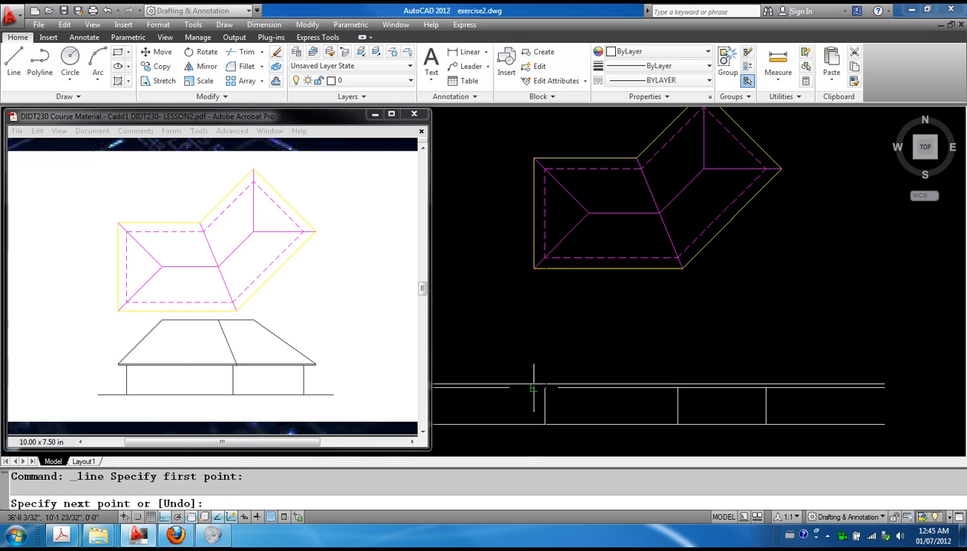
pyautogui.click(533, 389)
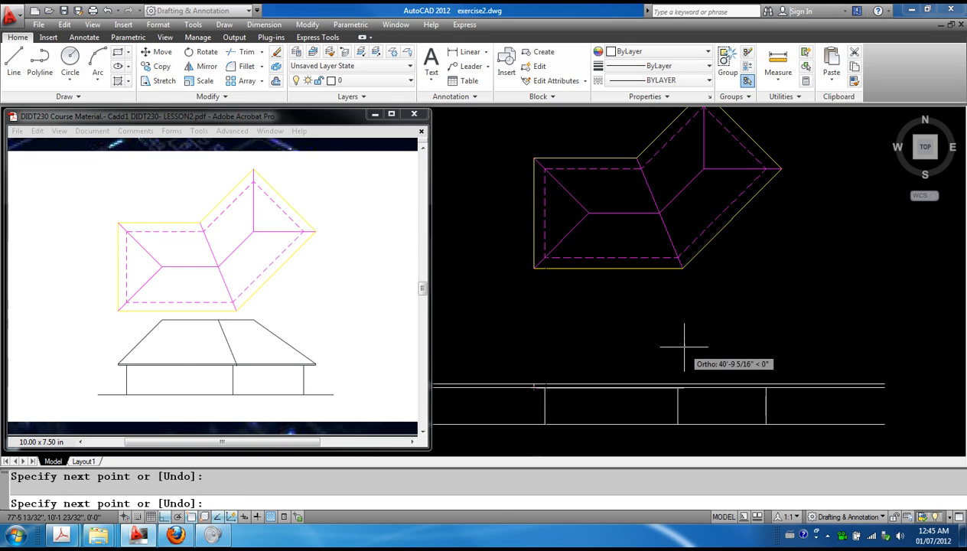
pyautogui.press('Escape')
# Step: Draw a short vertical line across the fascia, tracked from the roof outline's lower-right corner
pyautogui.press('Return')
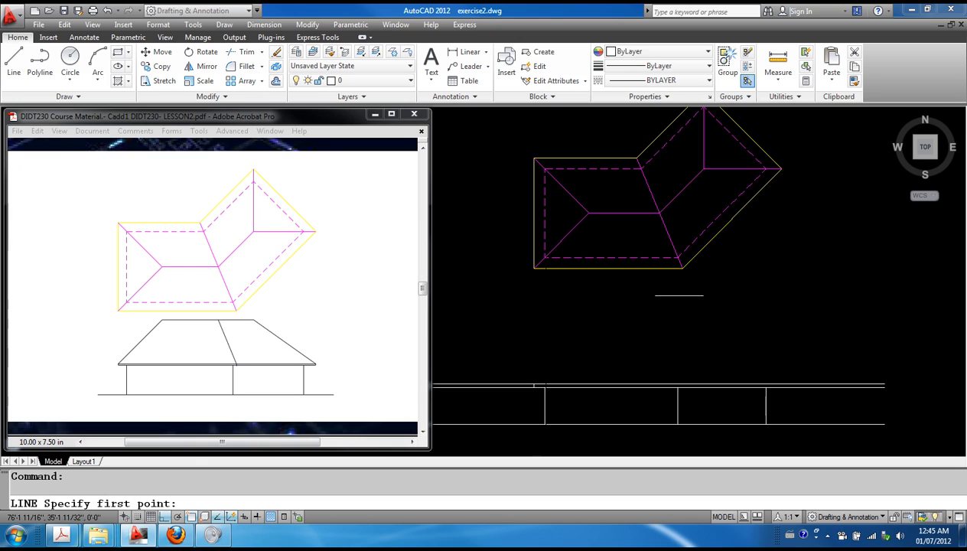
pyautogui.click(681, 386)
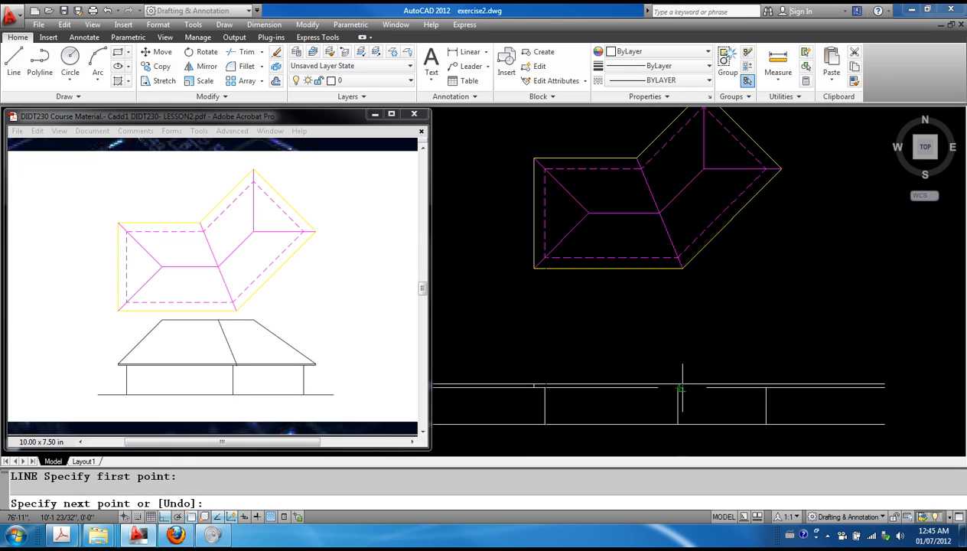
pyautogui.click(682, 388)
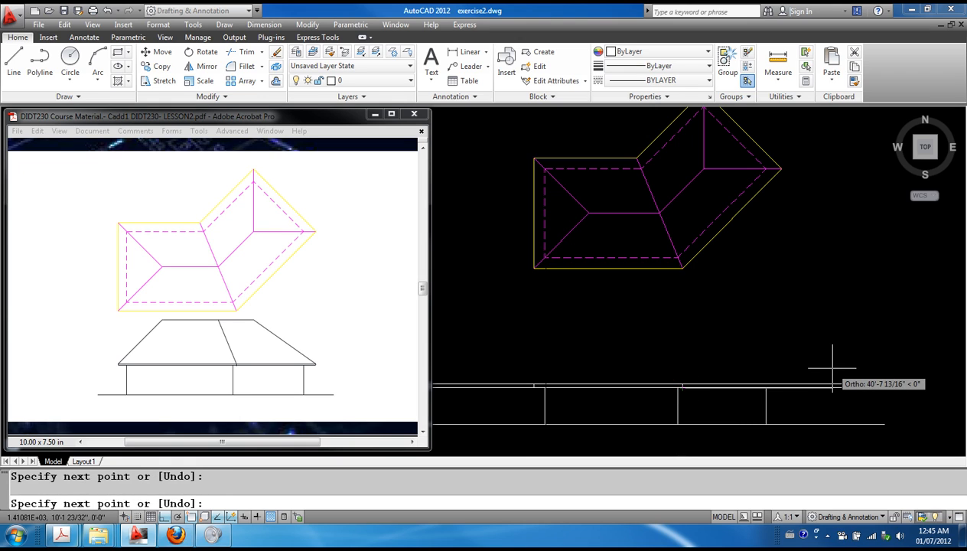
pyautogui.press('Escape')
# Step: Draw the fascia's right end line between the two eave lines, tracked from the roof outline's far-right corner
pyautogui.press('space')
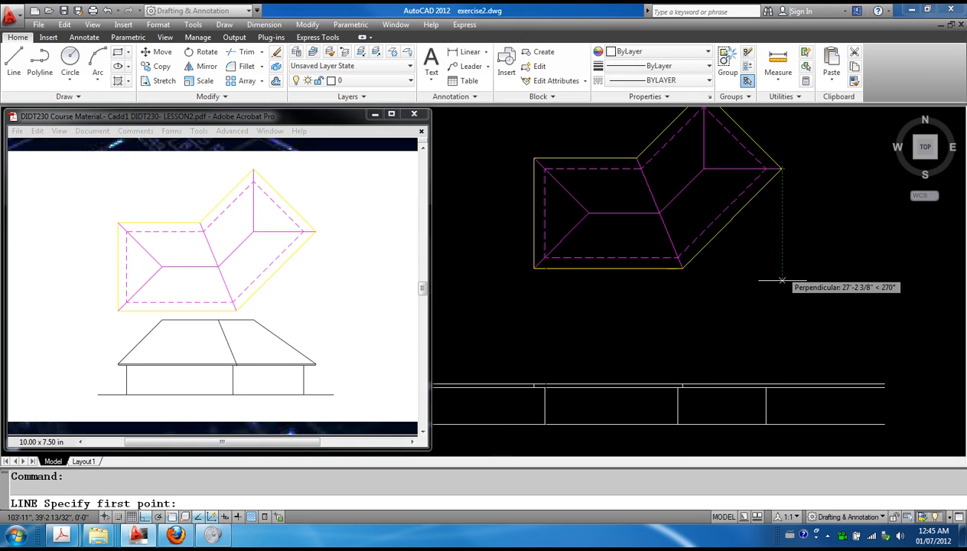
pyautogui.click(781, 385)
pyautogui.click(779, 387)
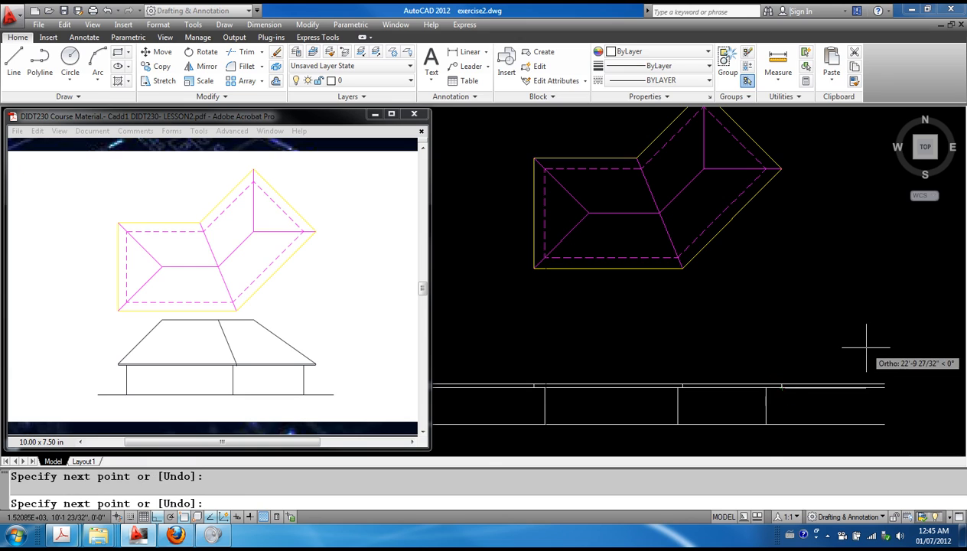
pyautogui.press('Escape')
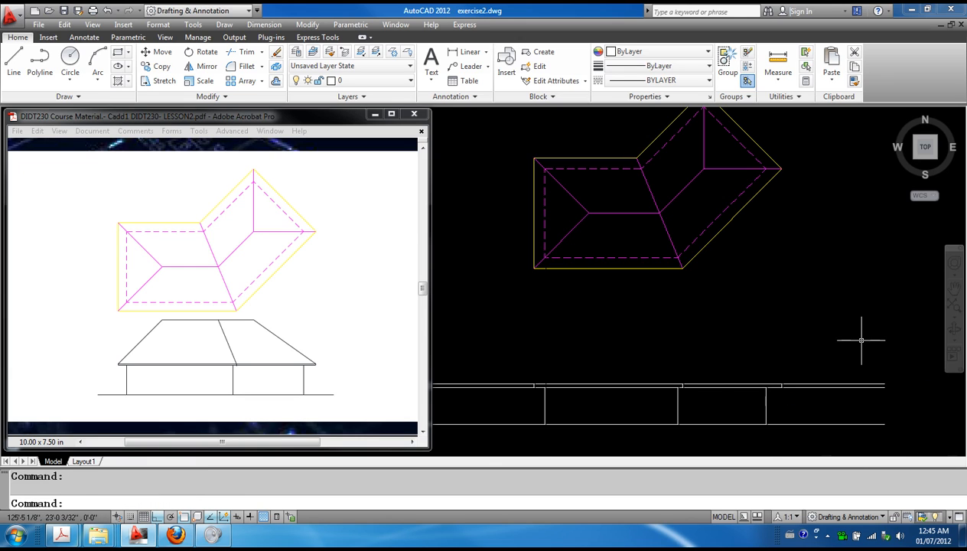
# Step: Trim both eave lines beyond the fascia's left and right end lines, using the short vertical fascia lines as cutting edges
pyautogui.write('tr')
pyautogui.press('Return')
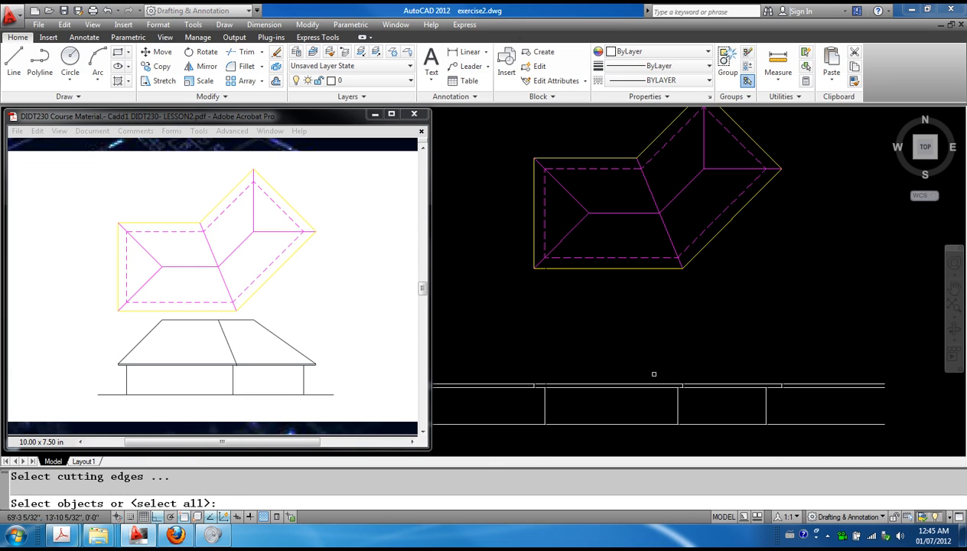
pyautogui.click(507, 362)
pyautogui.click(862, 416)
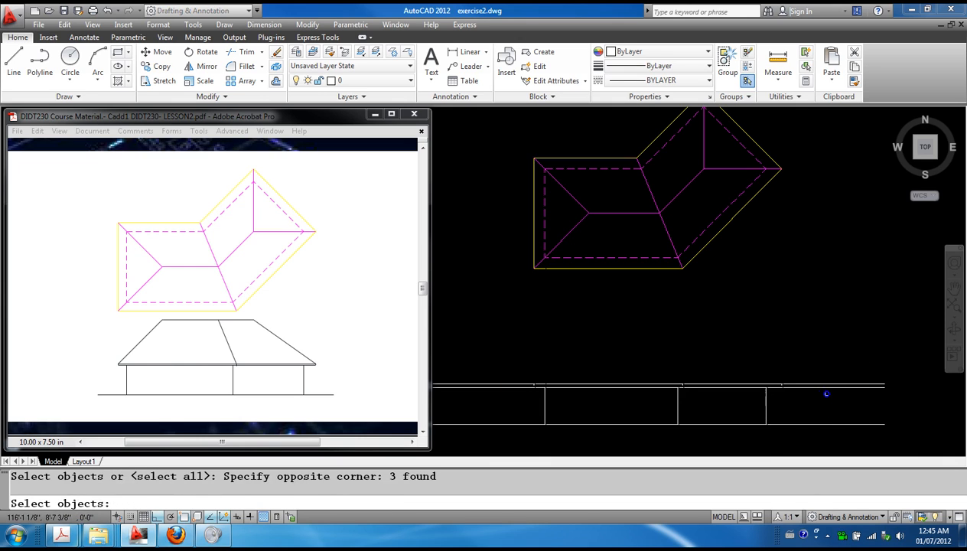
pyautogui.press('Return')
pyautogui.click(827, 383)
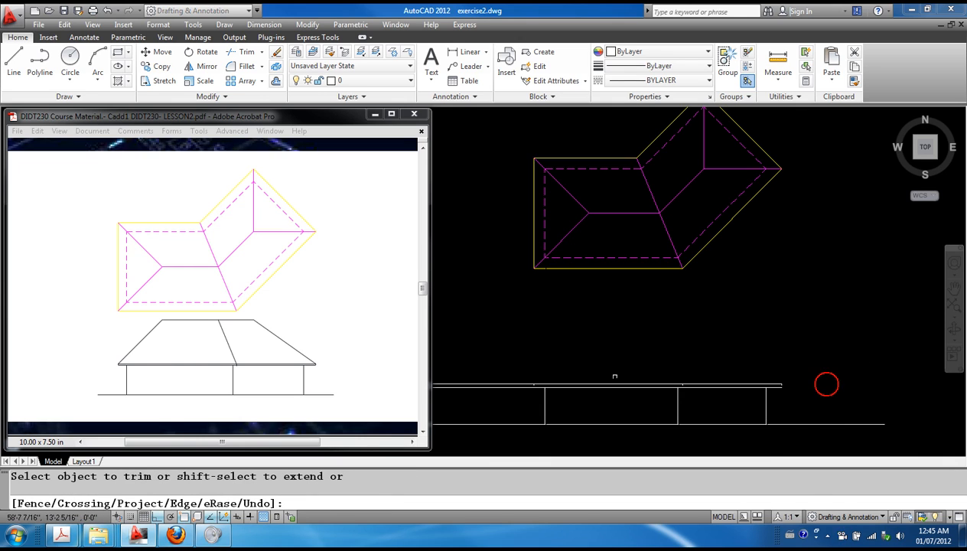
pyautogui.click(481, 381)
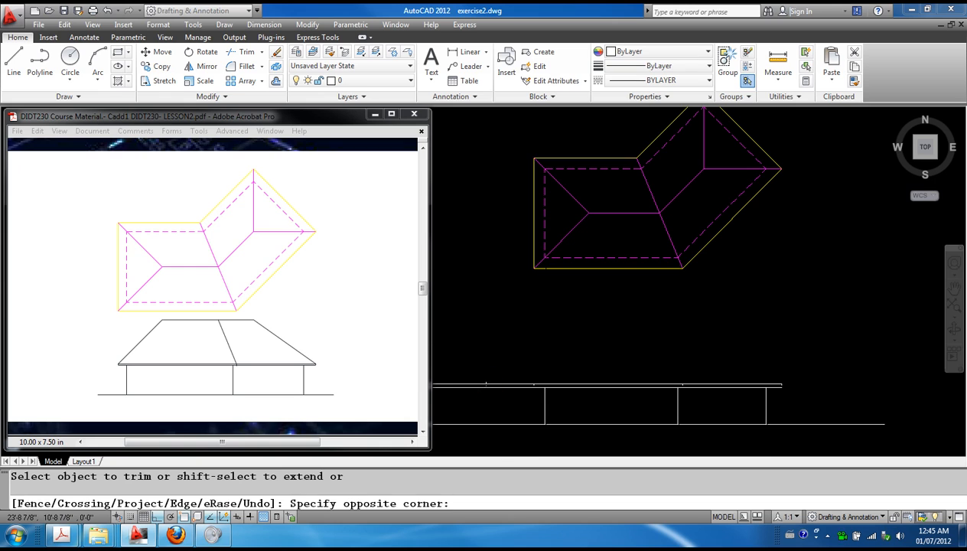
pyautogui.click(472, 393)
pyautogui.rightClick(489, 371)
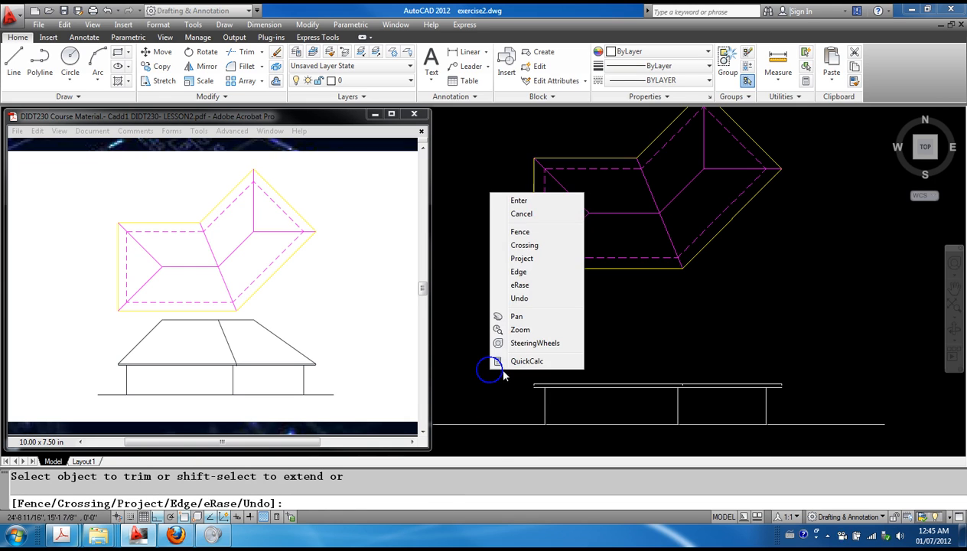
pyautogui.click(521, 214)
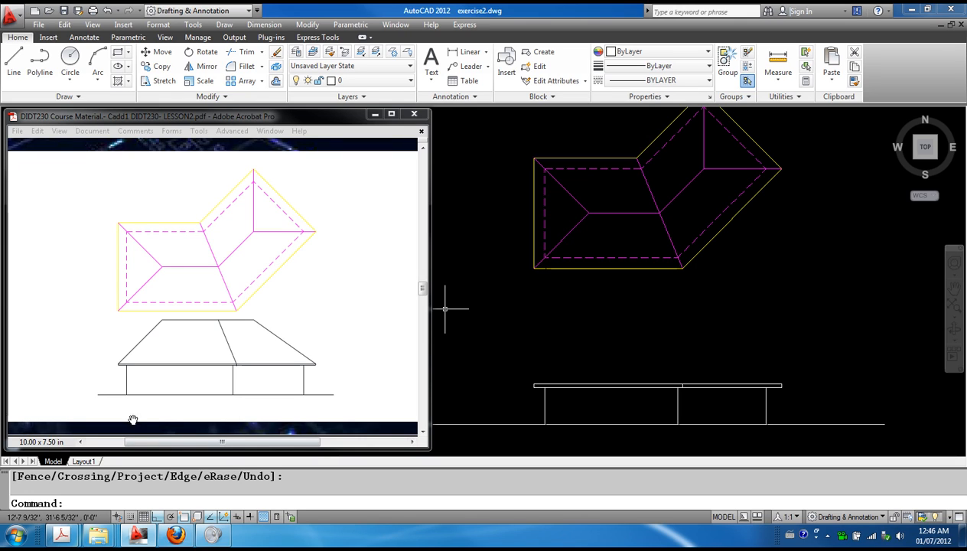
# Step: Draw the left hip line at 45° with polar tracking from the fascia's upper-left corner to below the plan ridge's left end
pyautogui.click(21, 64)
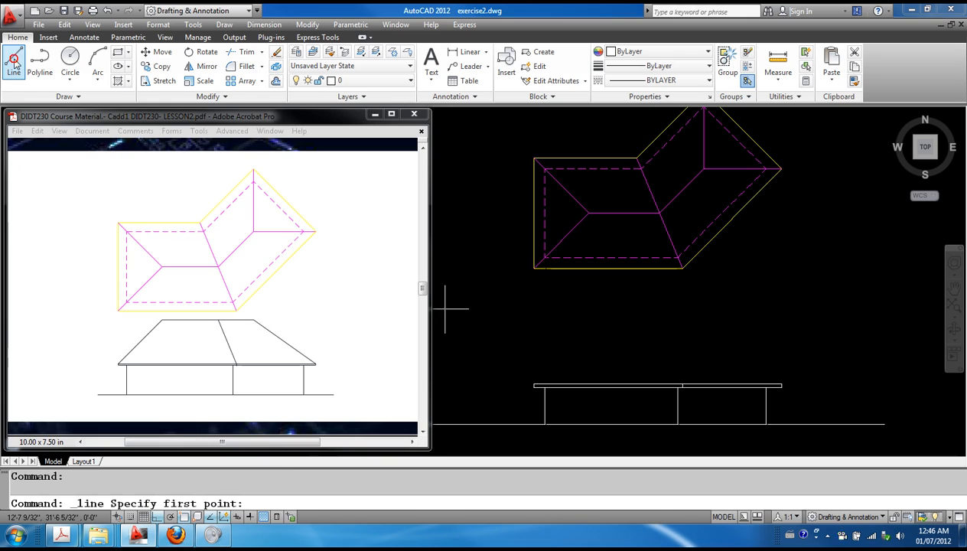
pyautogui.click(533, 384)
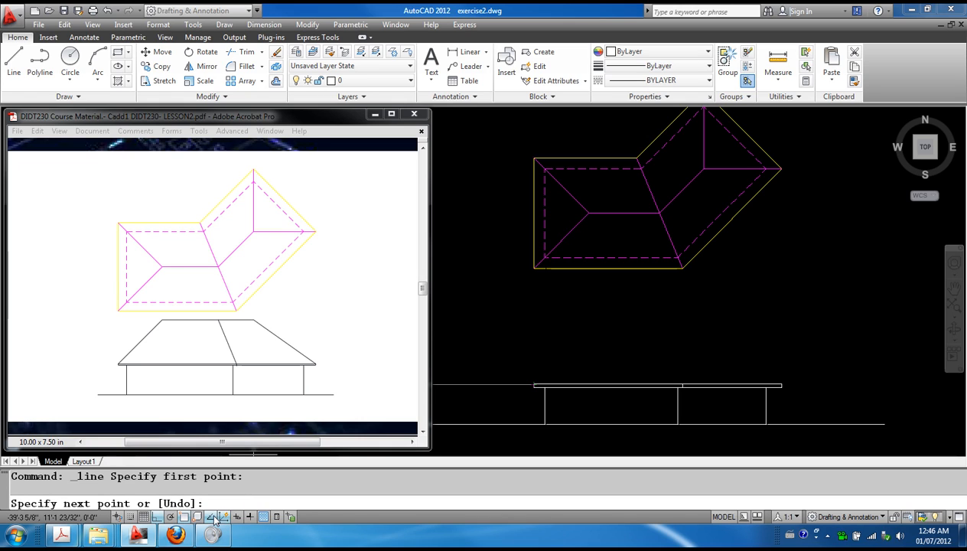
pyautogui.click(172, 517)
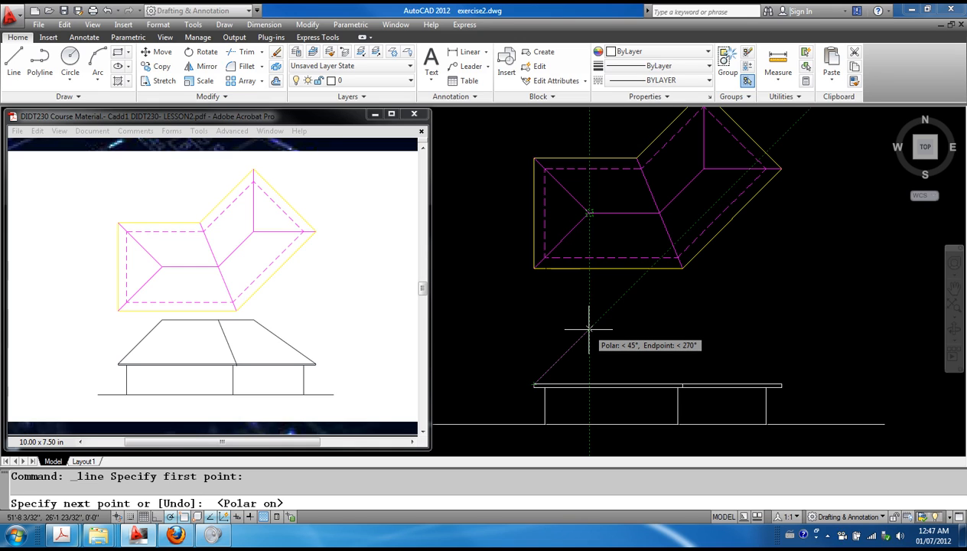
pyautogui.click(589, 329)
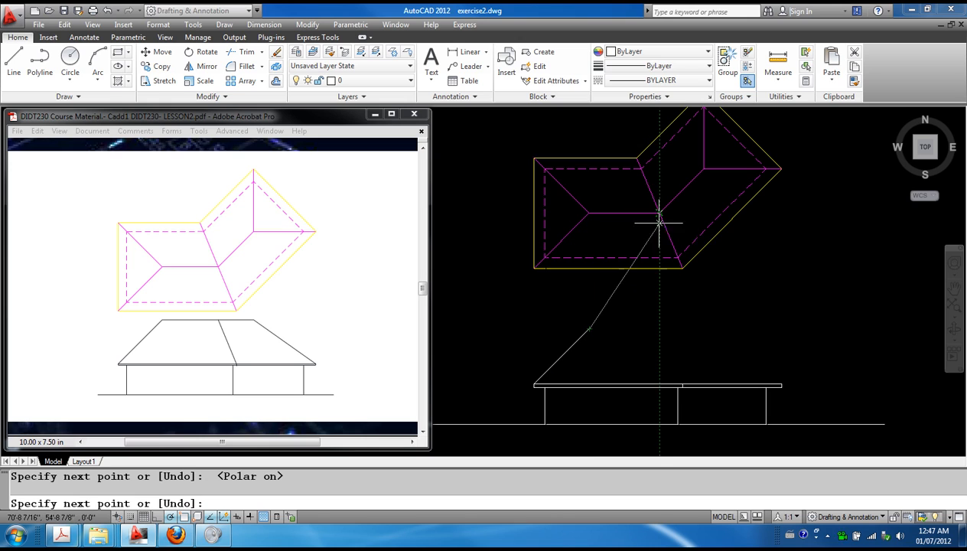
# Step: Continue with a horizontal ridge line to below the plan's ridge bend, and a hip line down to the fascia's middle vertical line
pyautogui.click(659, 329)
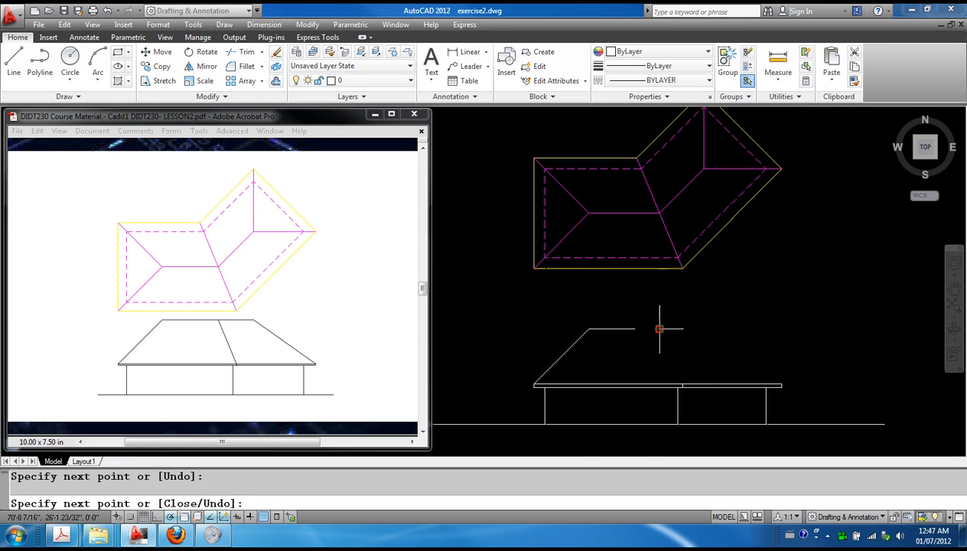
pyautogui.click(682, 384)
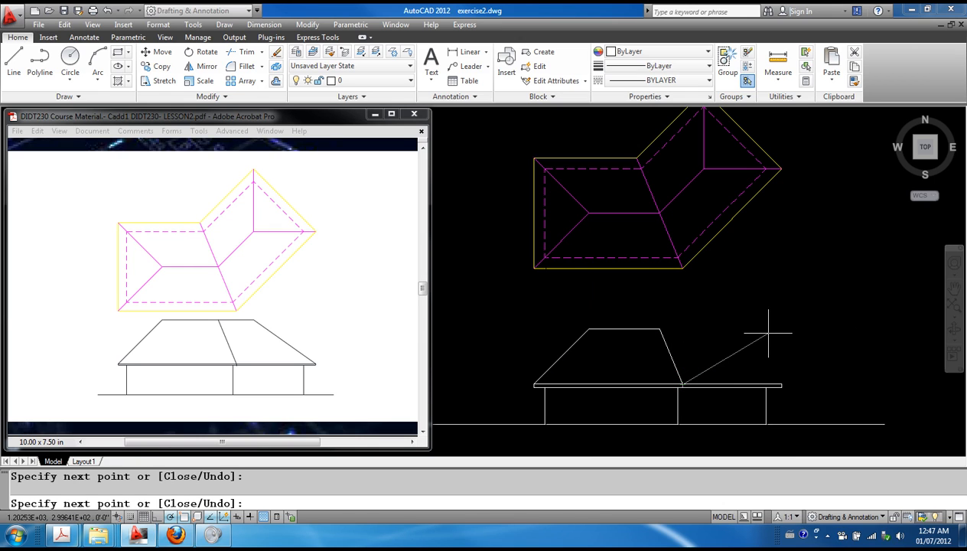
pyautogui.press('Escape')
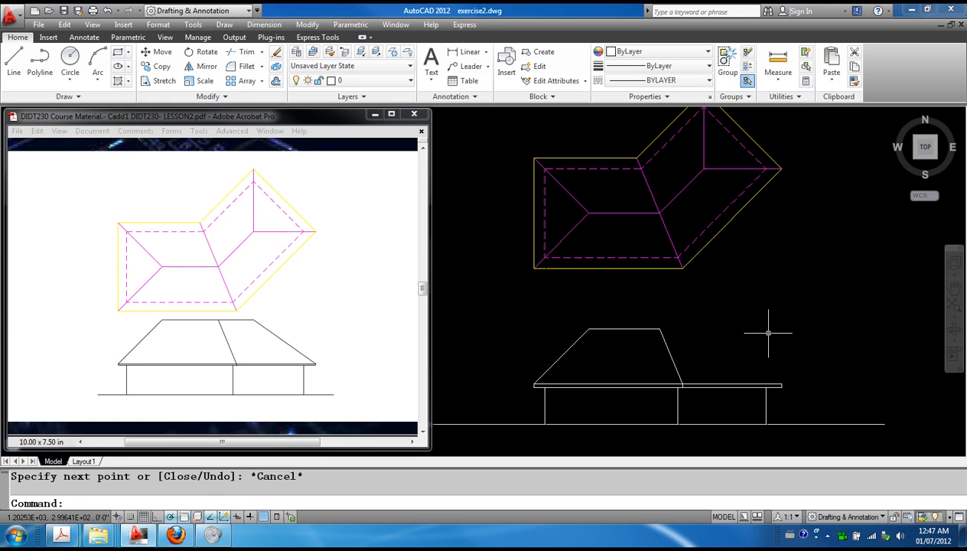
# Step: Extend the ridge with a line to below the plan ridge's right end, and draw the right hip line to the fascia's upper-right corner
pyautogui.click(14, 61)
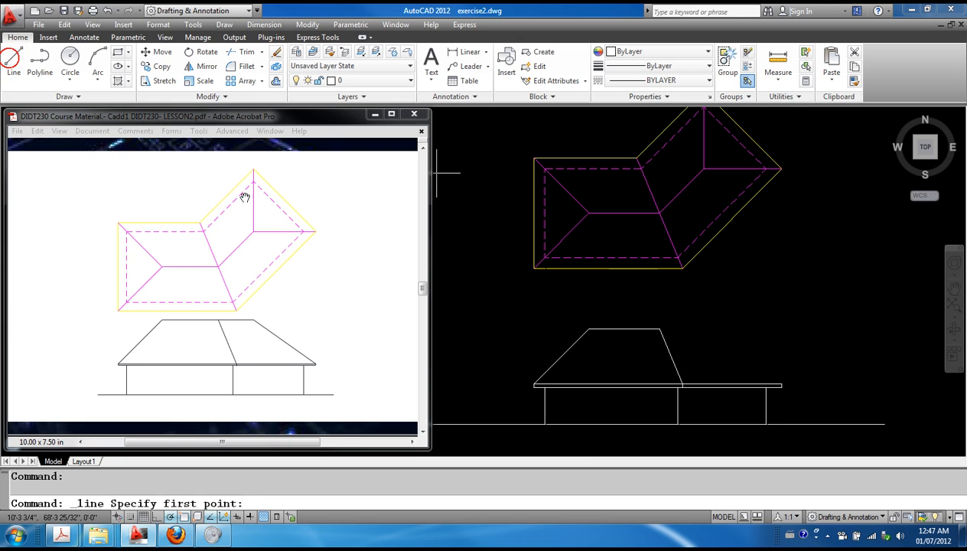
pyautogui.click(660, 329)
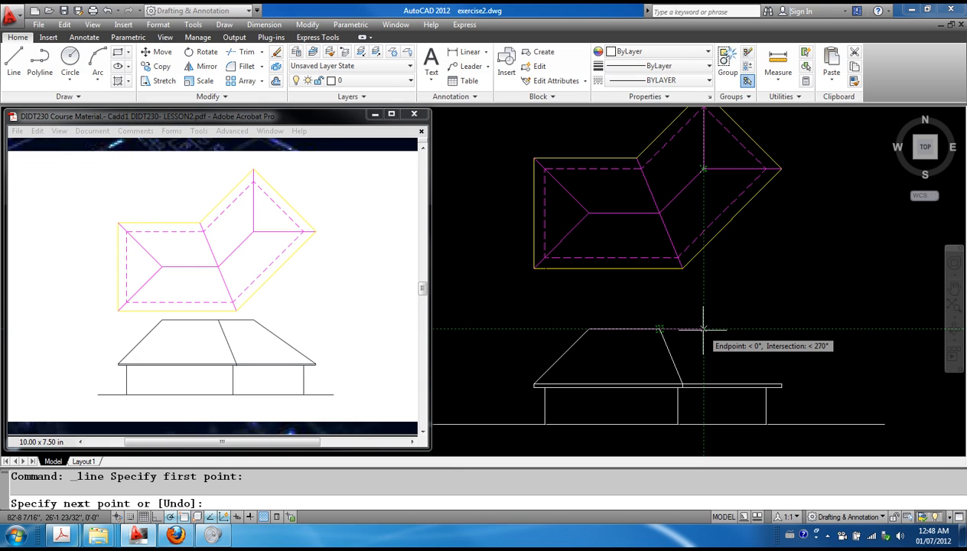
pyautogui.click(703, 329)
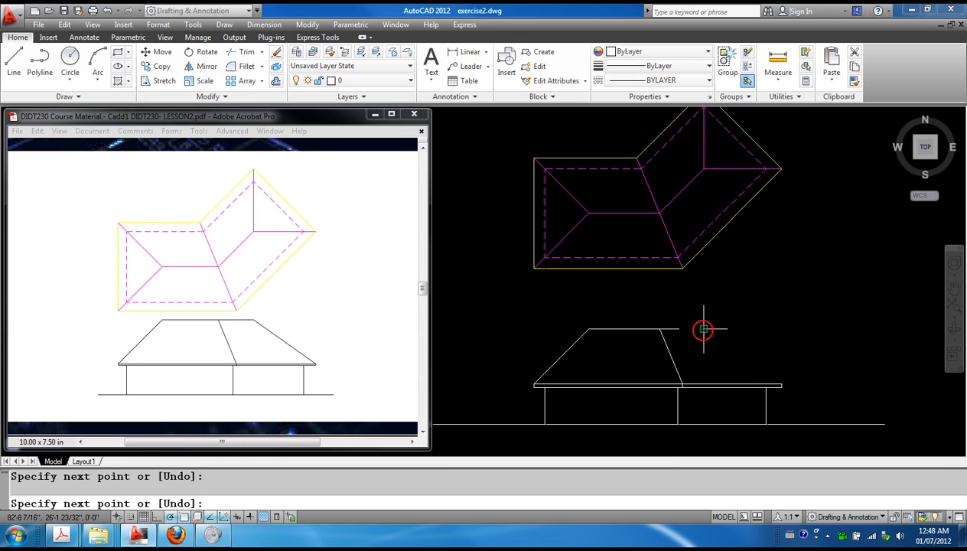
pyautogui.click(782, 384)
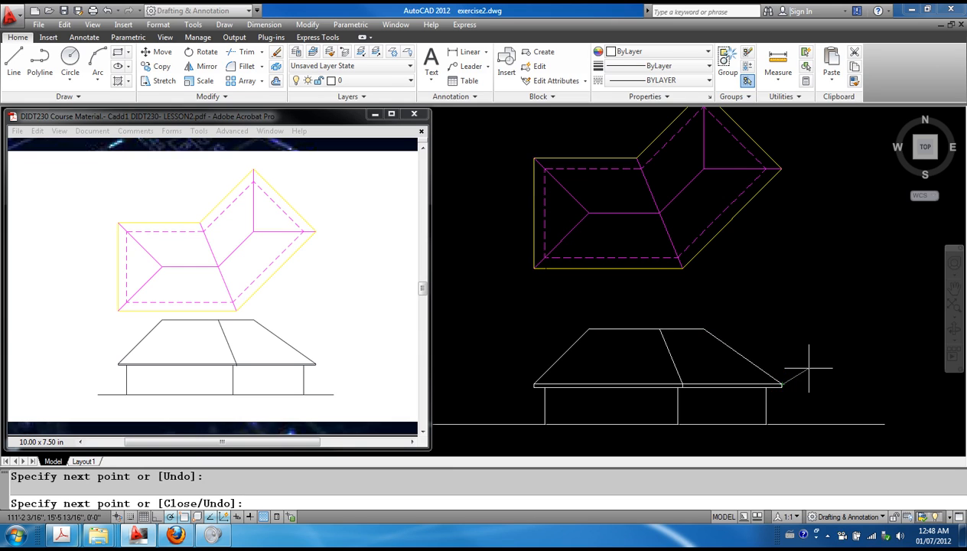
pyautogui.press('Escape')
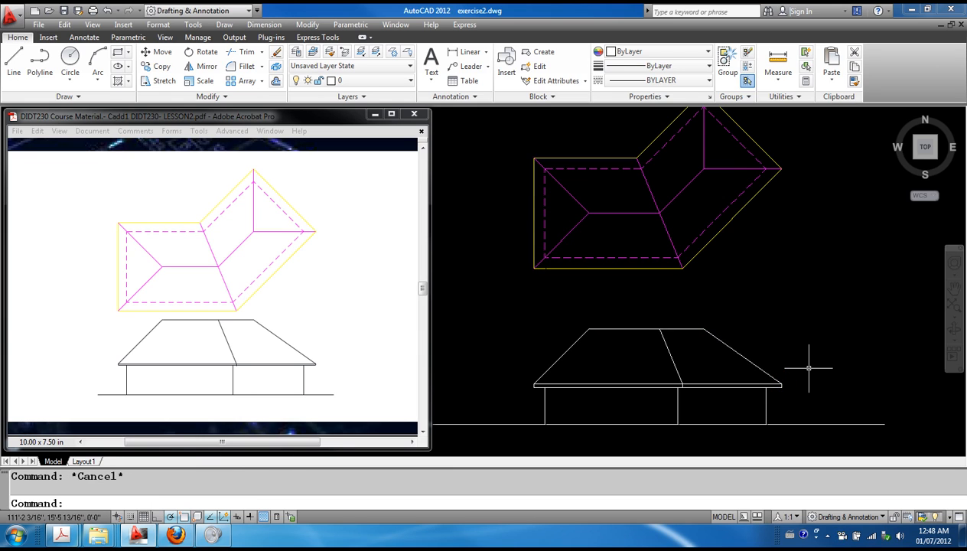